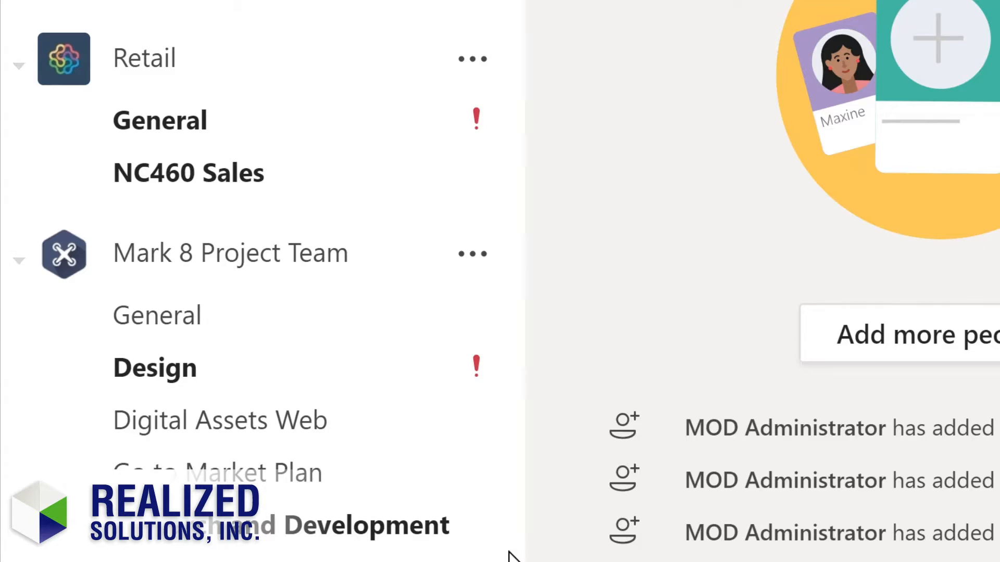
# Open the Monthly Reports channel of the Sales and Marketing team
pyautogui.scroll(-3, 250, 281)
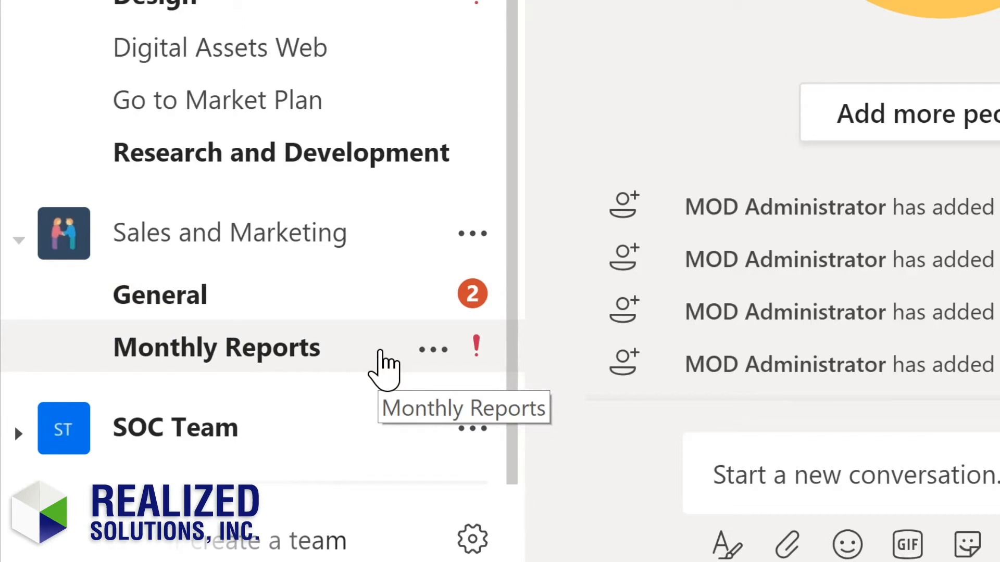
pyautogui.click(381, 348)
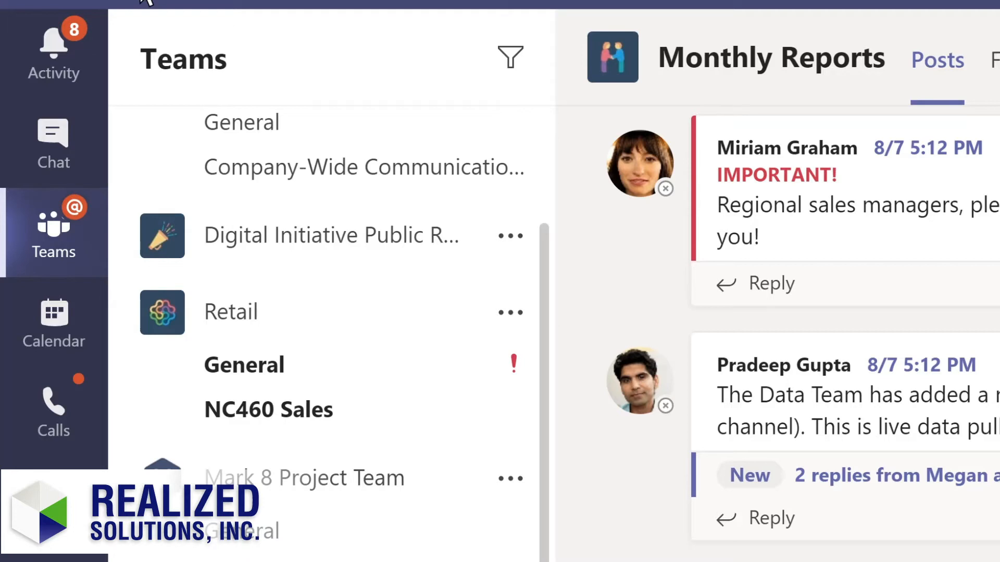
# Open the activity feed and filter it by the word "marketing"
pyautogui.click(76, 71)
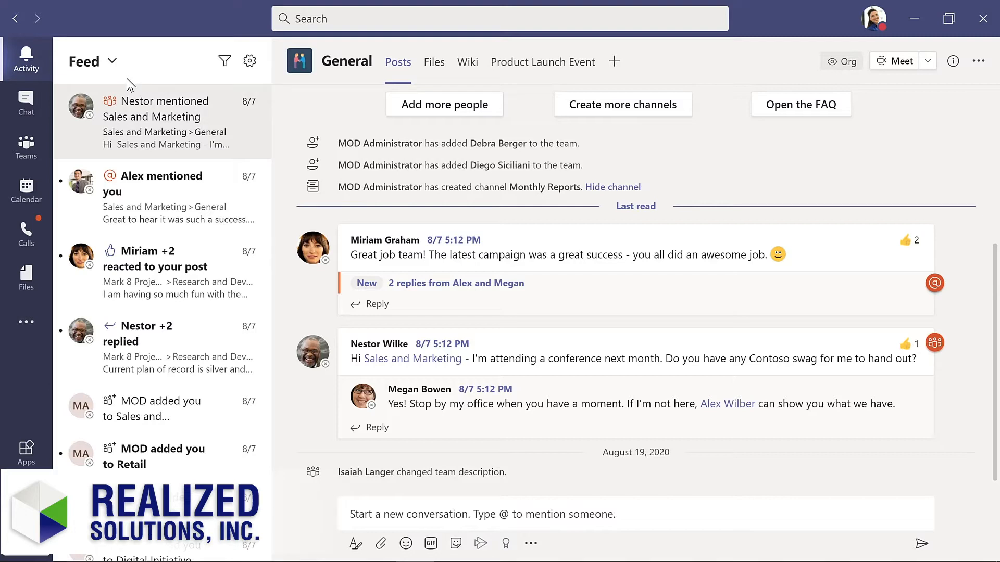
pyautogui.click(225, 63)
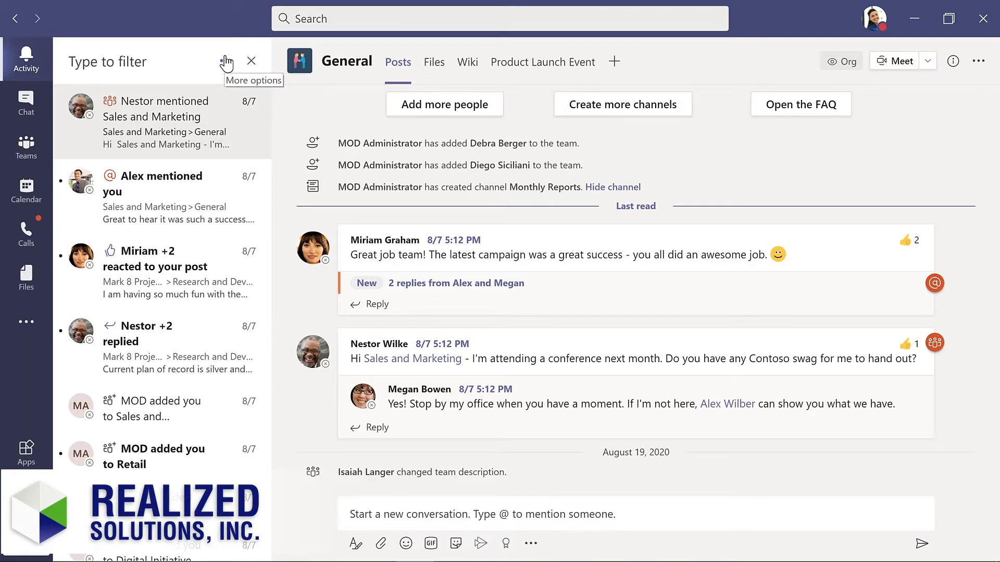
pyautogui.write('ma')
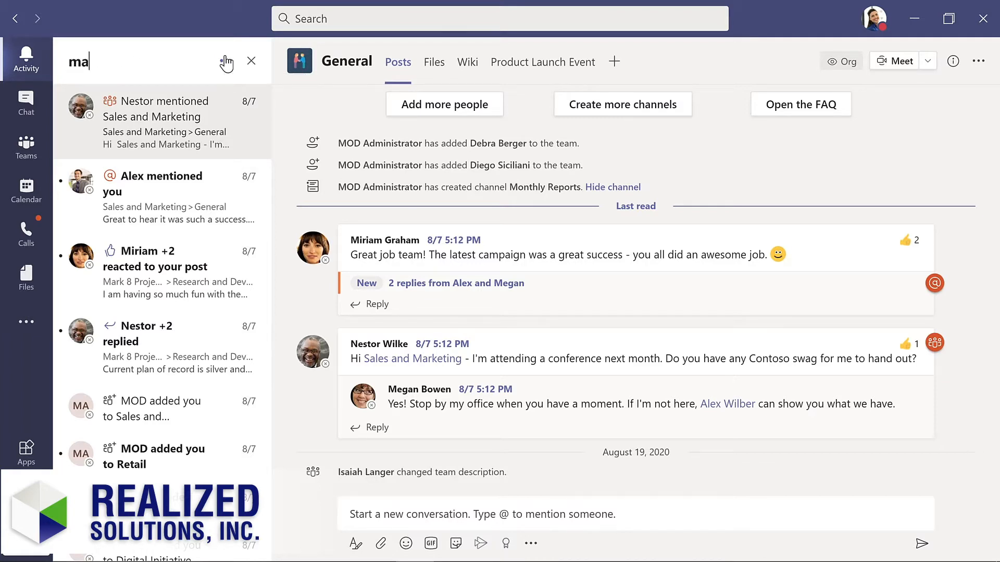
pyautogui.write('rketing')
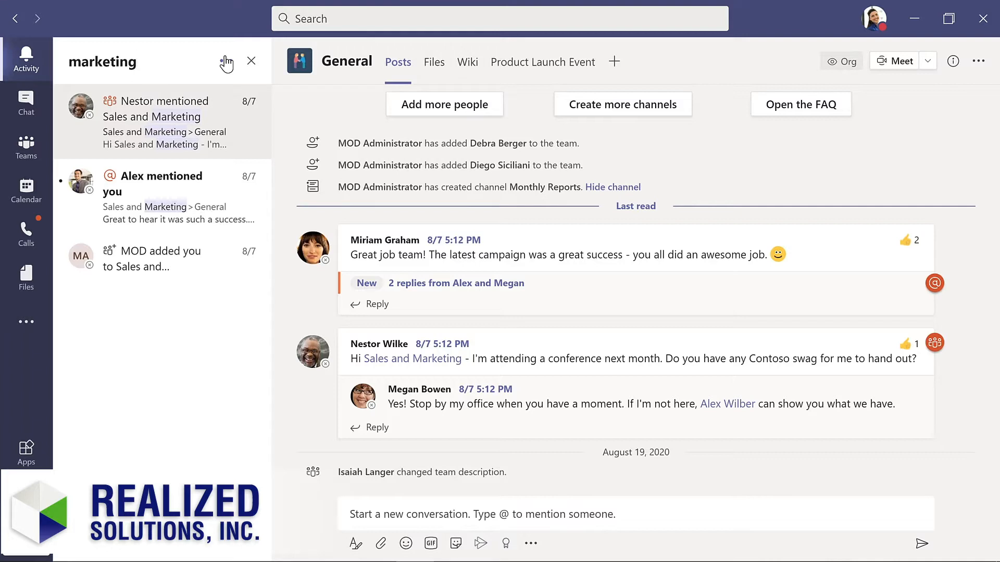
# View the Chat, Calendar, Calls, Files and Apps sections in turn, followed by the profile options
pyautogui.click(41, 110)
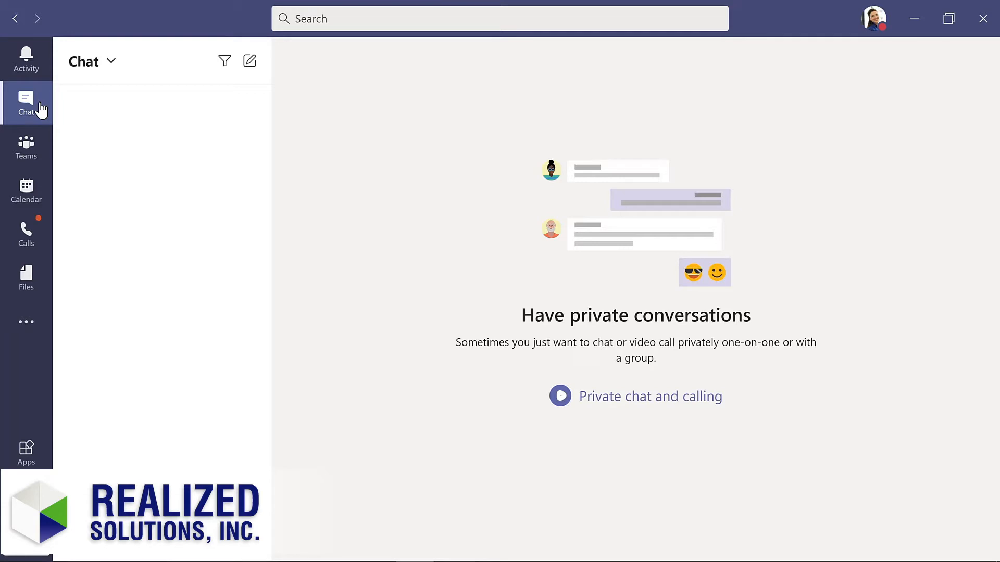
pyautogui.click(47, 191)
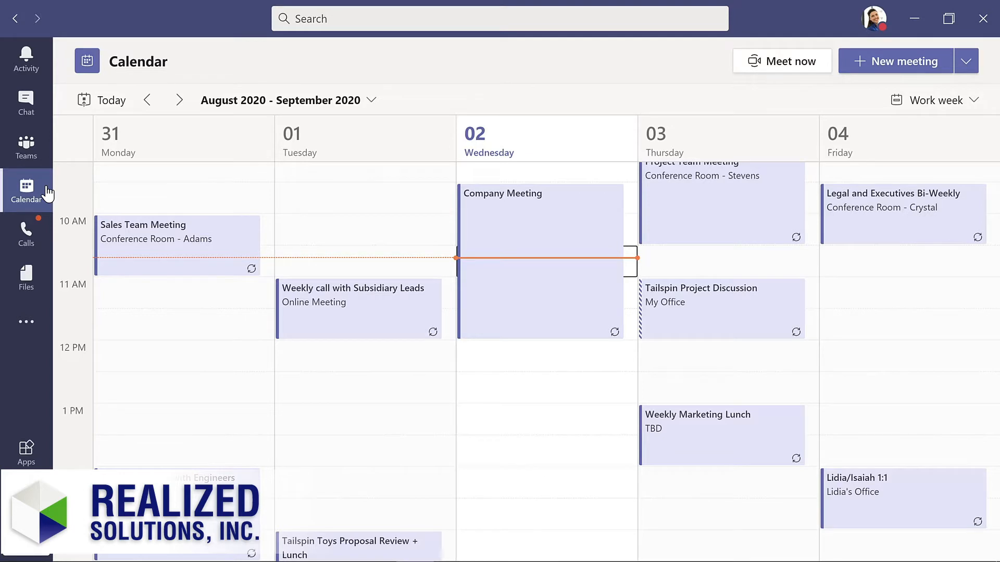
pyautogui.click(32, 240)
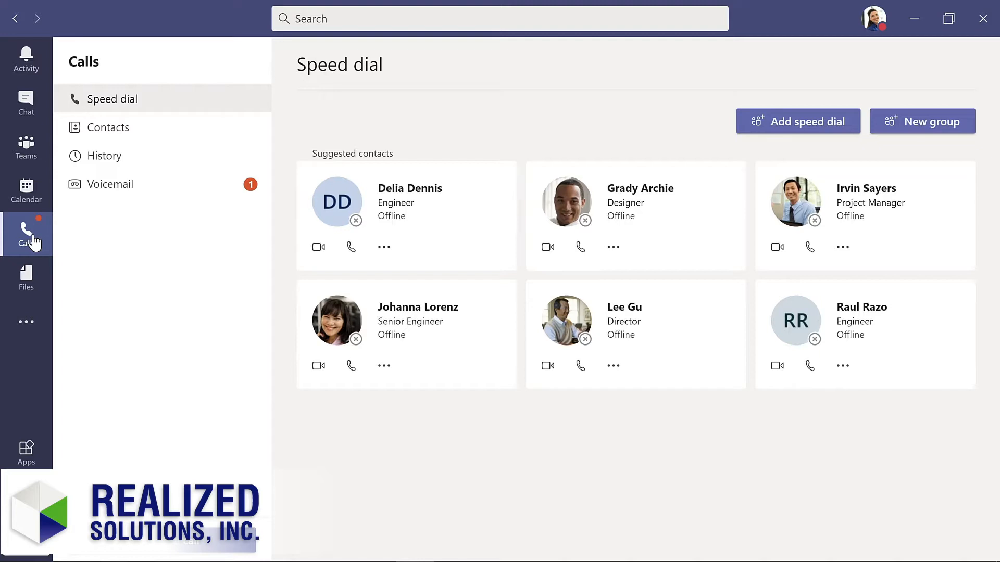
pyautogui.click(36, 284)
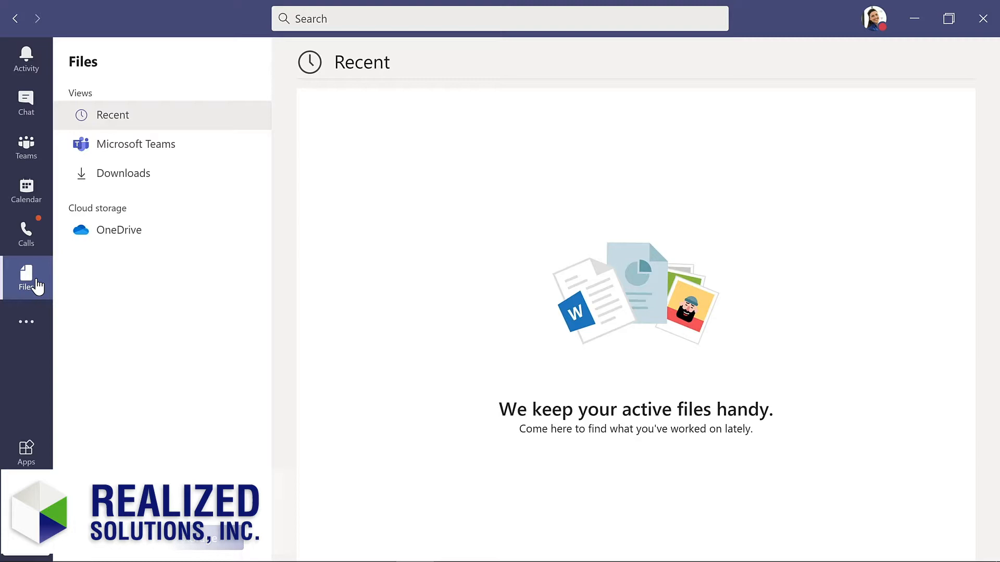
pyautogui.click(26, 452)
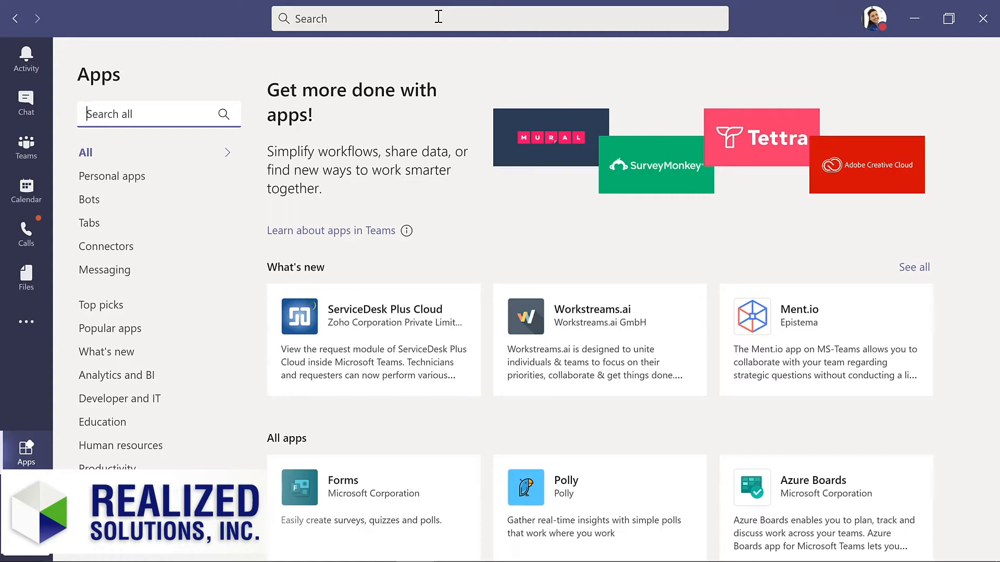
pyautogui.click(873, 27)
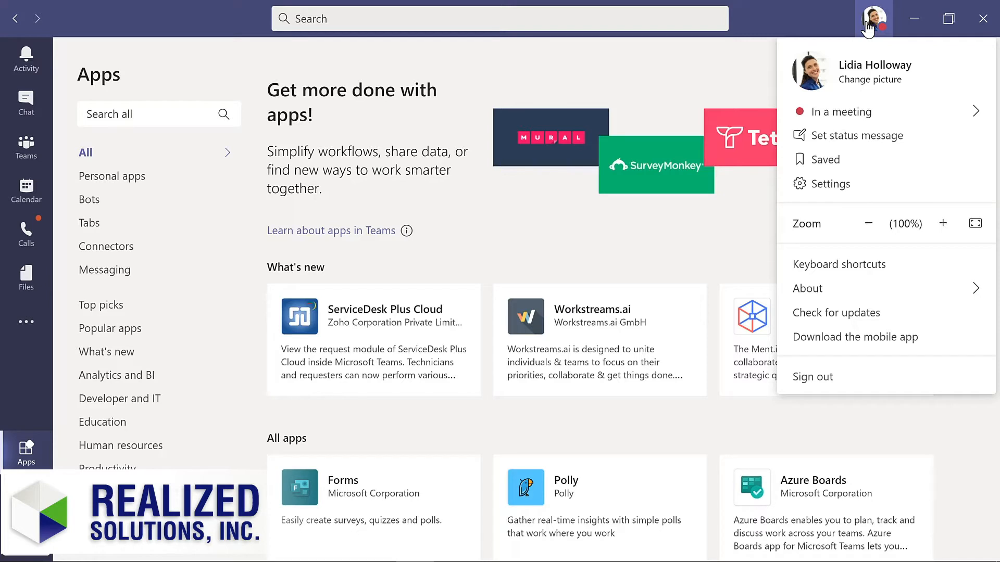
# Create a private team from scratch and name it Evergreen Project Team
pyautogui.click(41, 152)
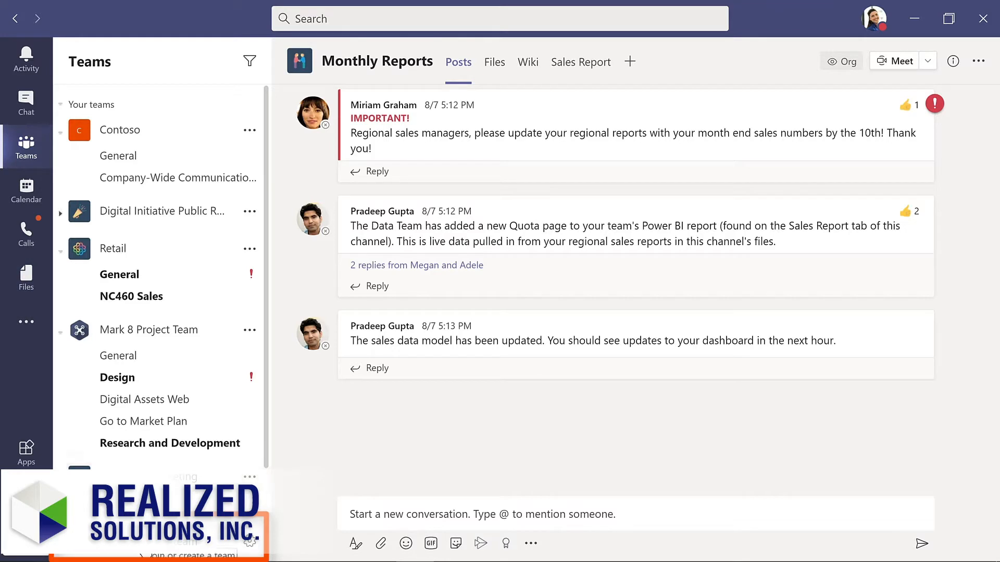
pyautogui.click(142, 554)
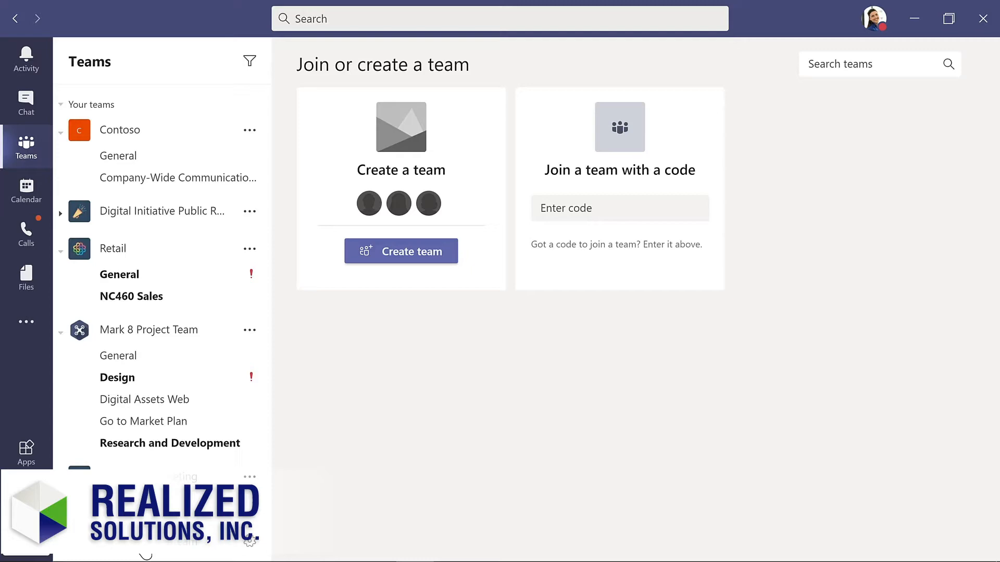
pyautogui.click(407, 251)
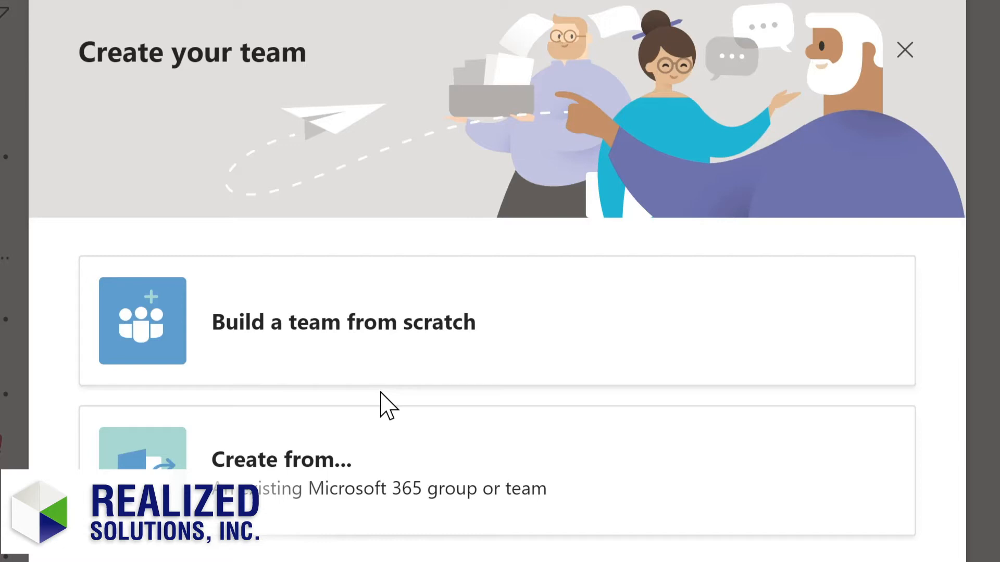
pyautogui.click(431, 342)
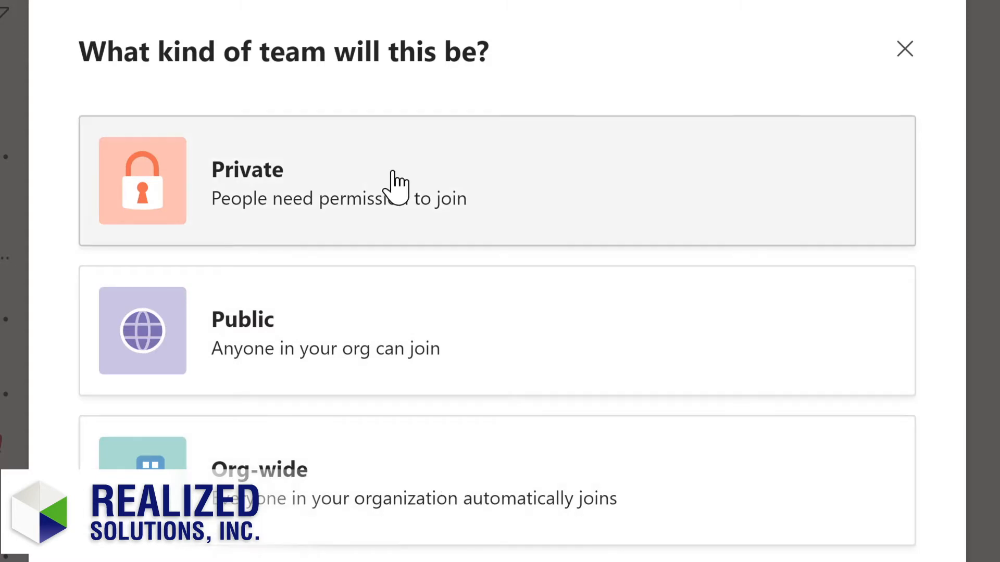
pyautogui.click(395, 184)
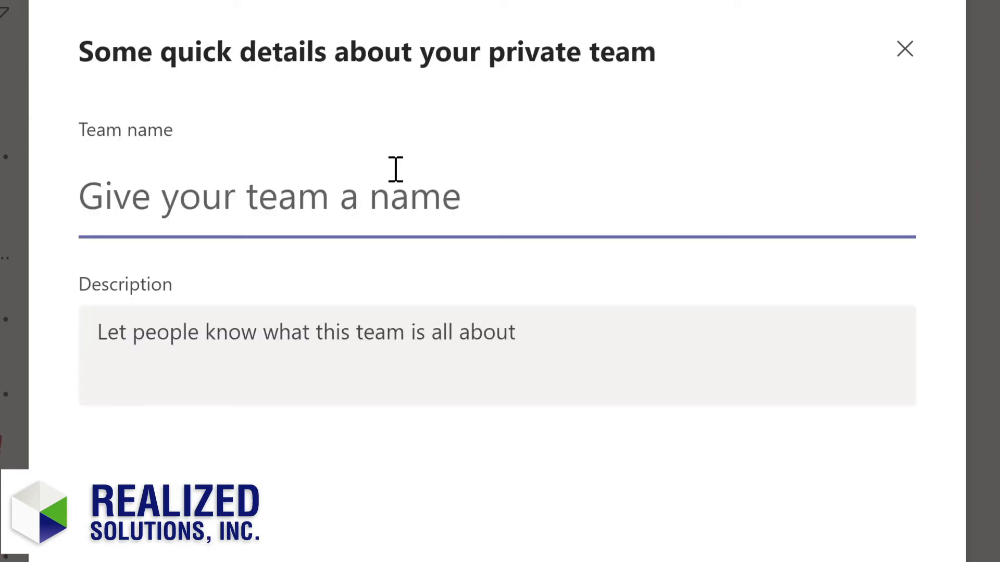
pyautogui.write('Evergre')
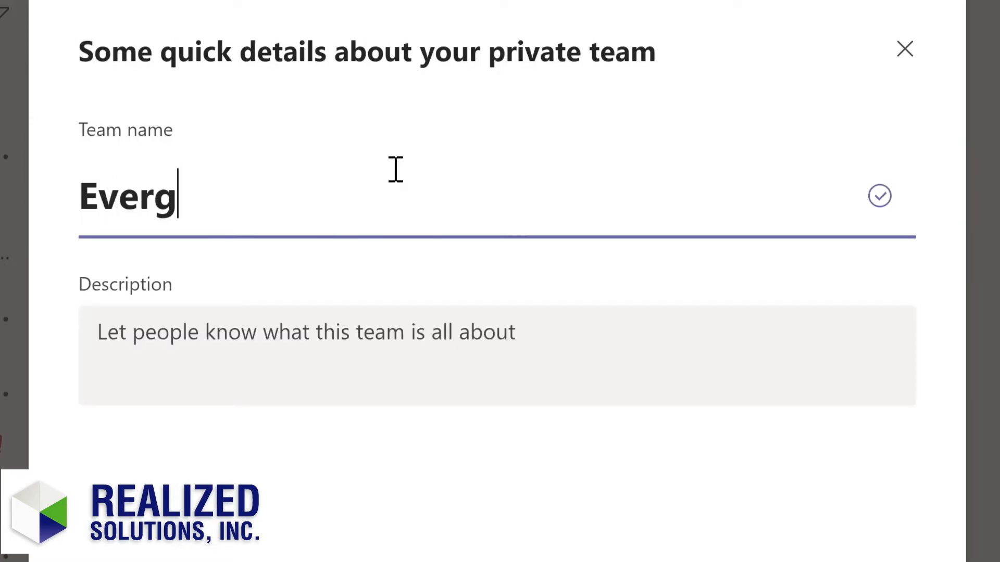
pyautogui.write('en')
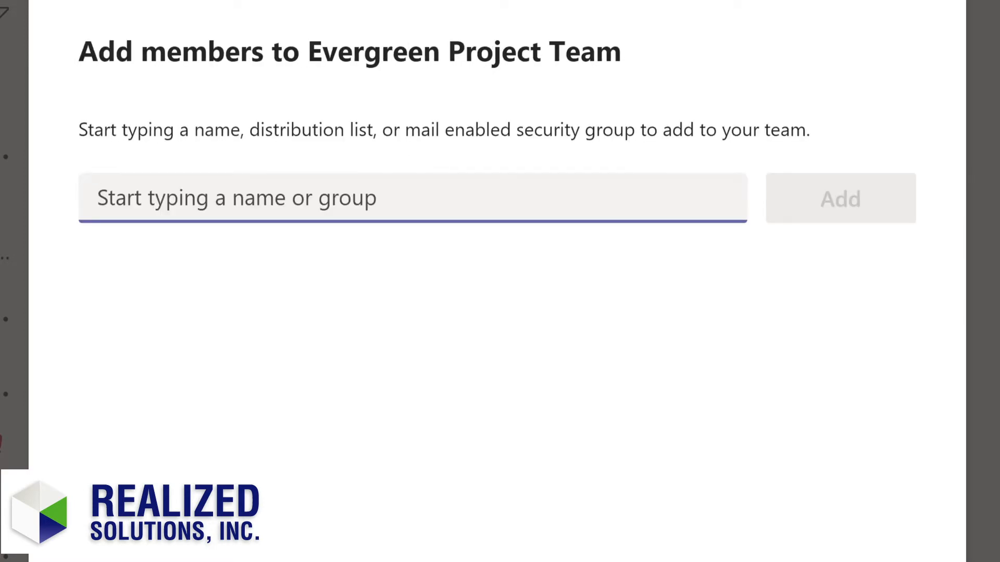
# Add four colleagues as members of Evergreen Project Team and move the team above Sales and Marketing in the team list
pyautogui.write('Lynn')
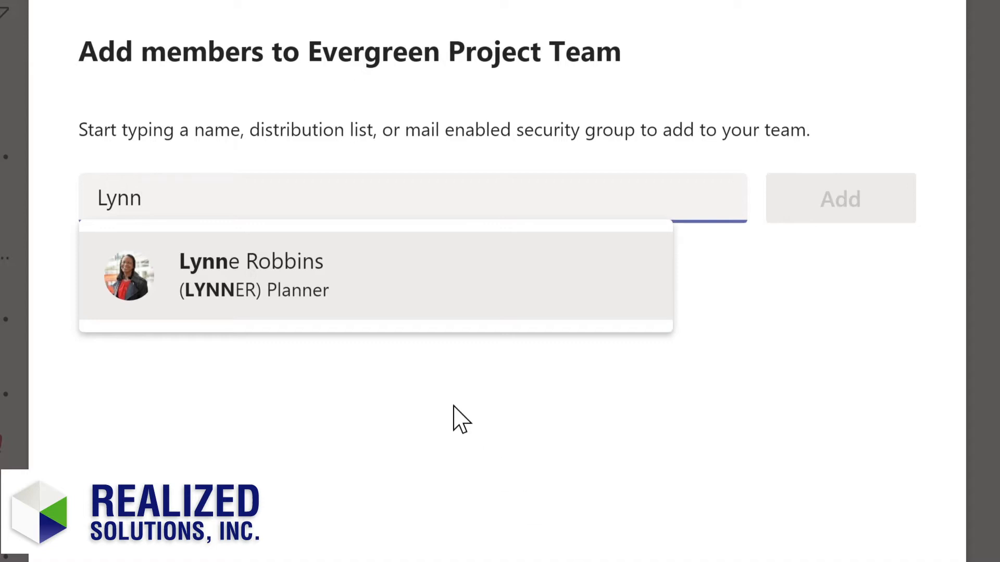
pyautogui.click(296, 286)
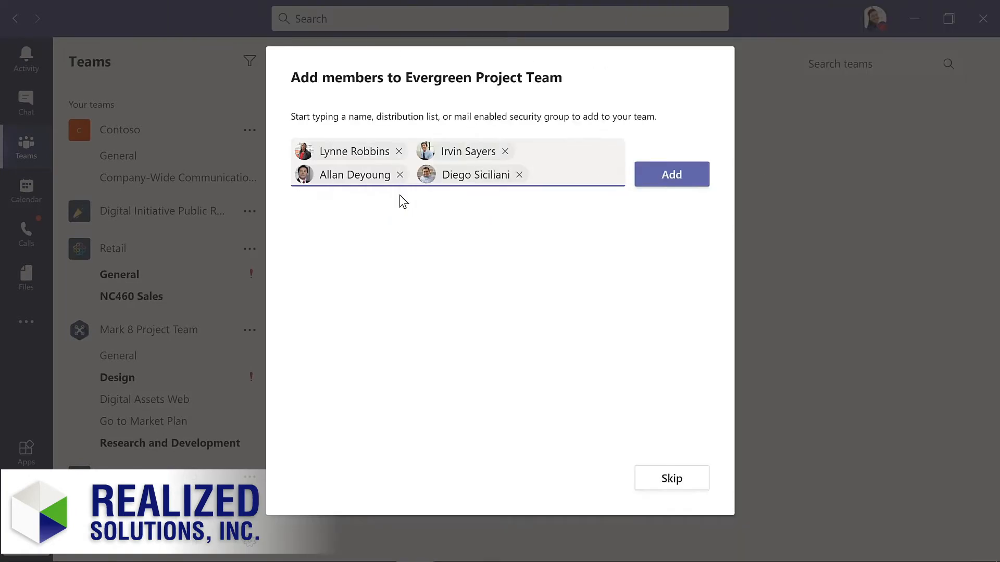
pyautogui.click(673, 184)
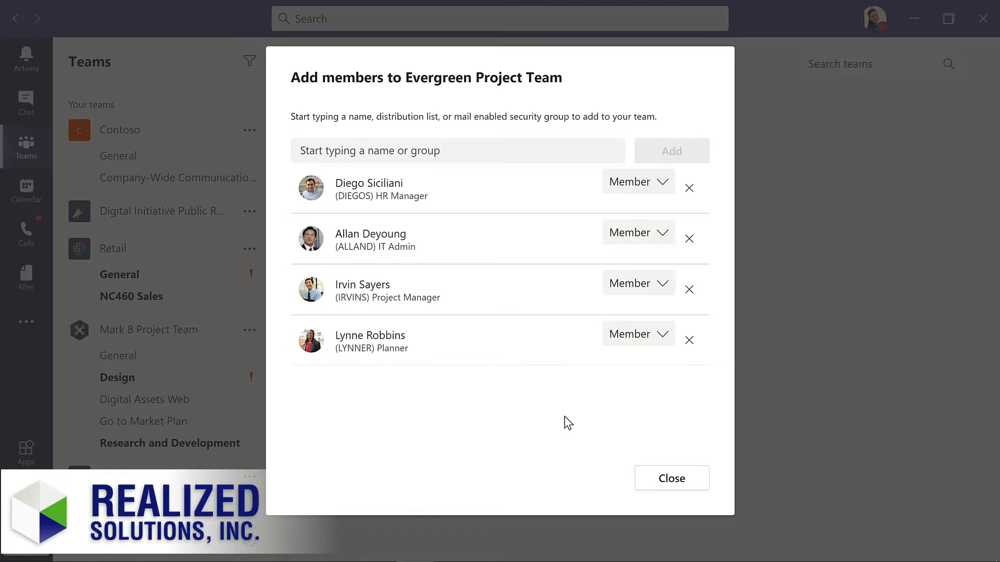
pyautogui.click(671, 478)
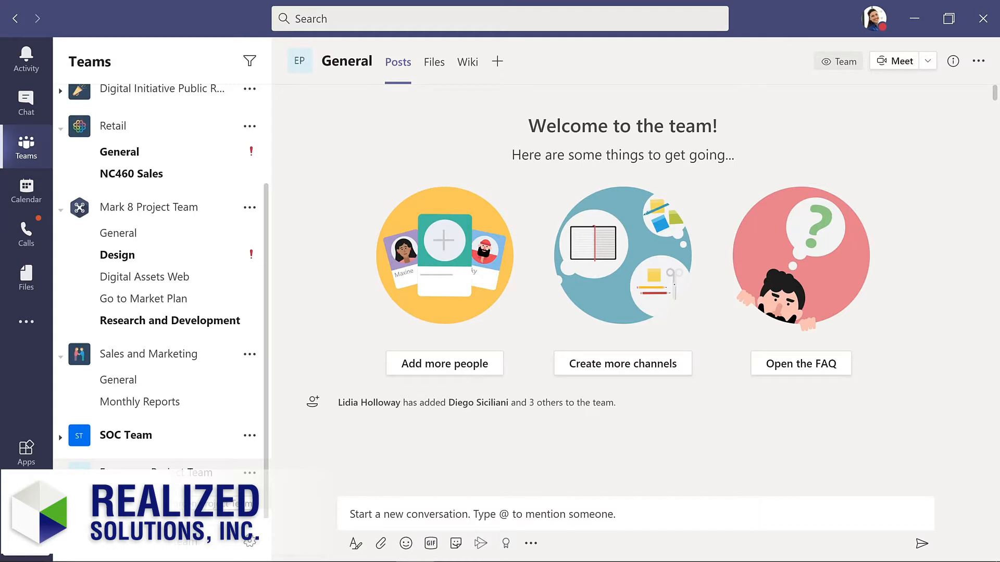
pyautogui.moveTo(159, 466); pyautogui.dragTo(156, 263)
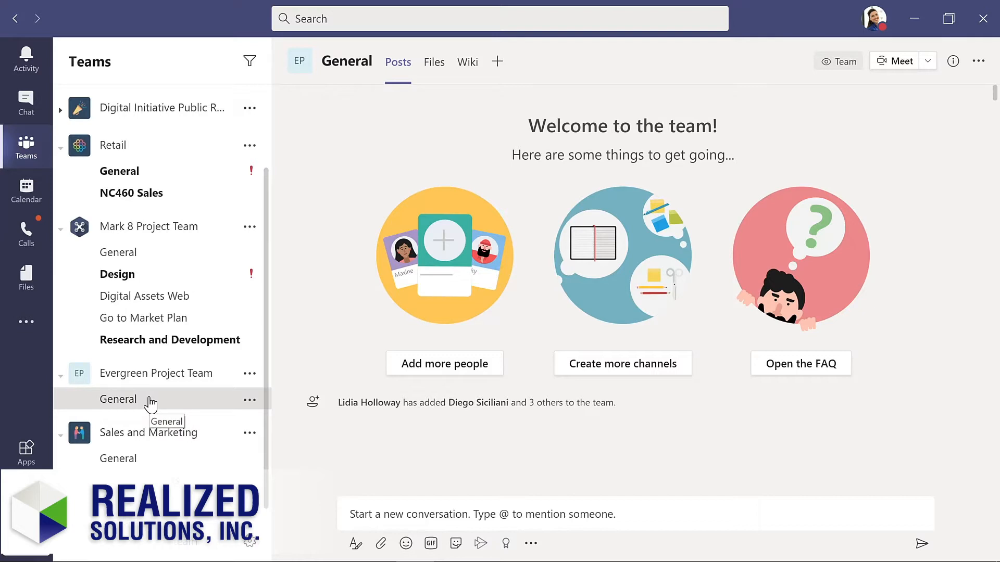
# Post "I'm excited to start planning our new LMS!" with a smile emoji in the General channel of Evergreen Project Team
pyautogui.click(350, 519)
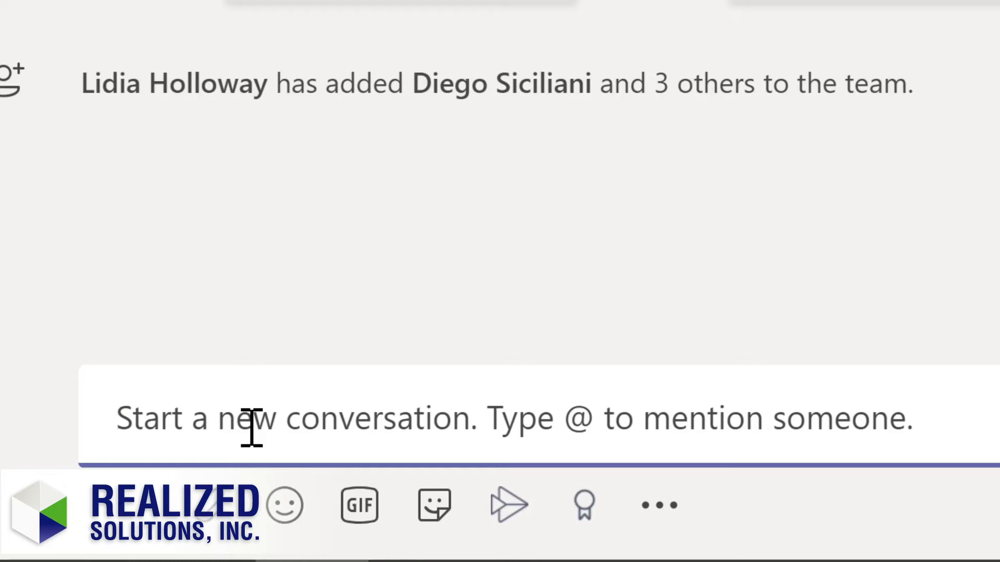
pyautogui.write("I'm excited to start planning our new LMS!")
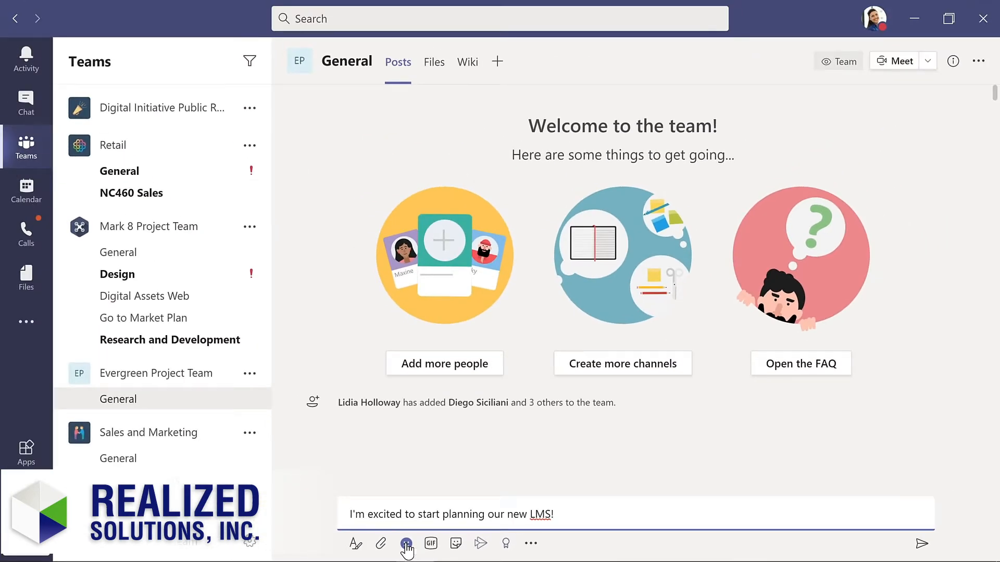
pyautogui.click(406, 544)
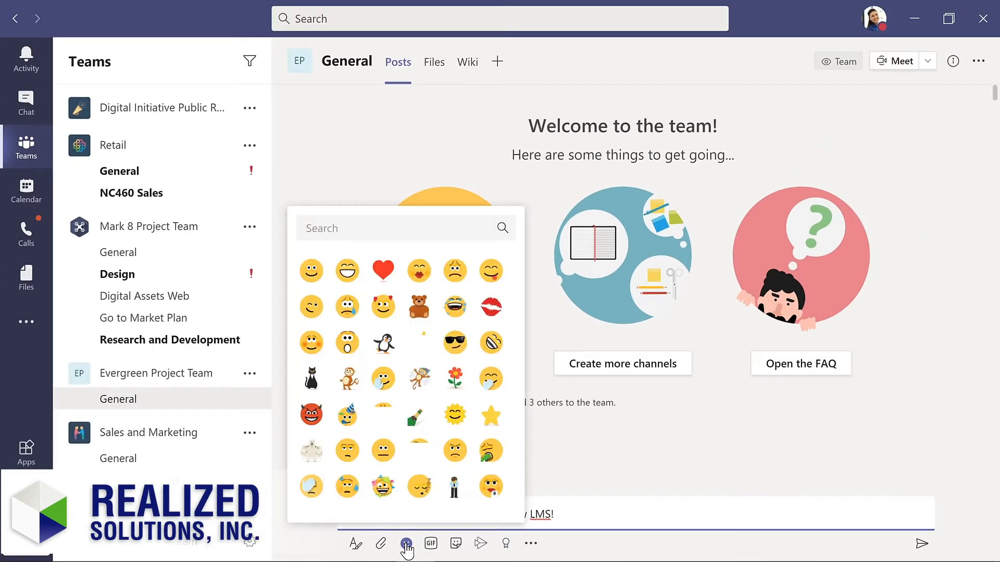
pyautogui.click(311, 271)
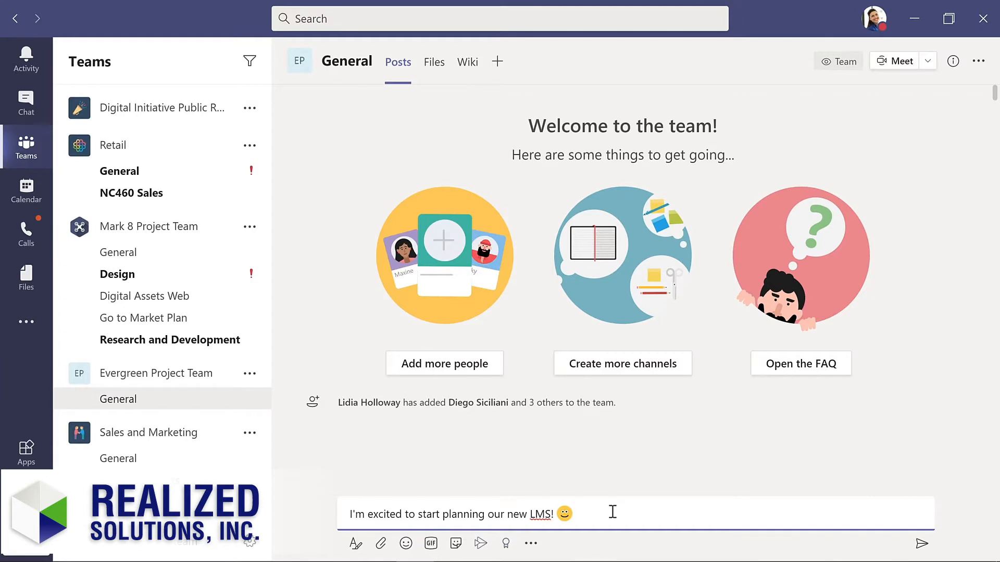
pyautogui.click(920, 544)
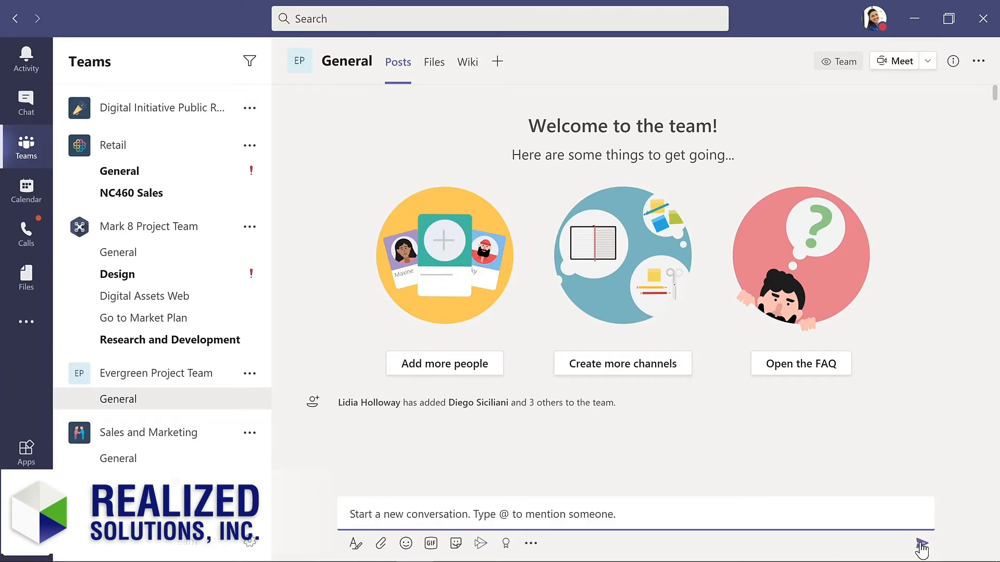
pyautogui.click(306, 494)
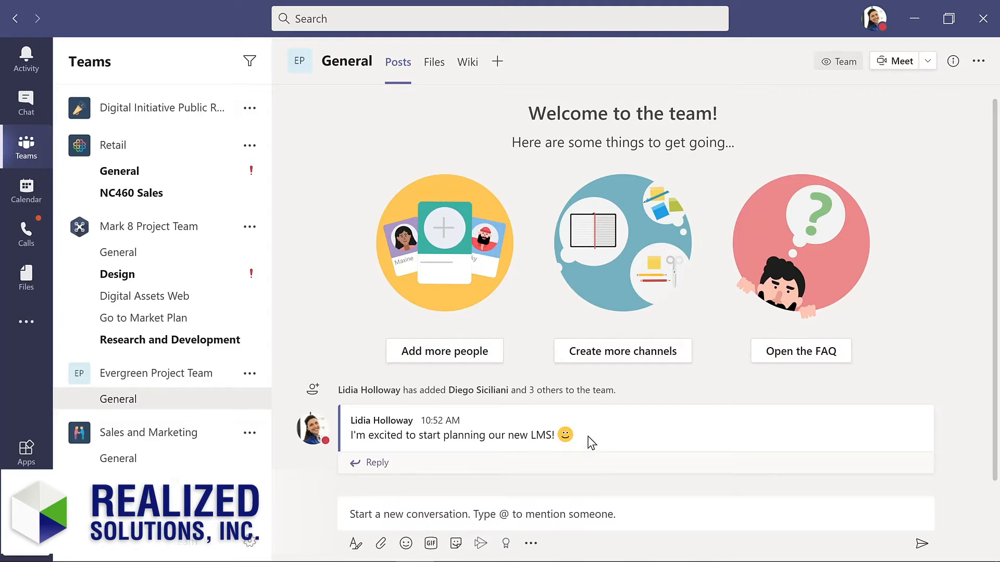
pyautogui.moveTo(592, 443)
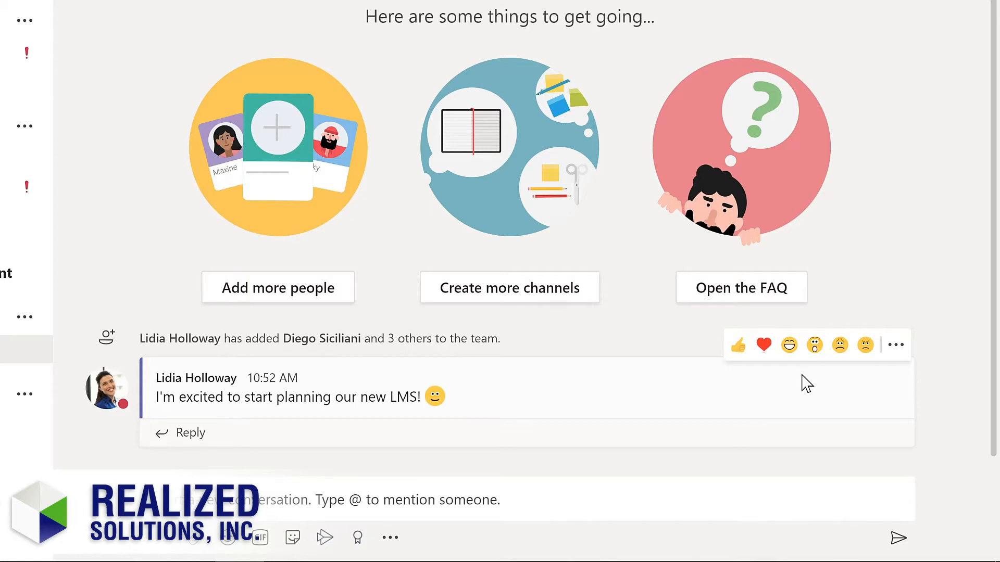
pyautogui.click(898, 354)
pyautogui.moveTo(899, 356)
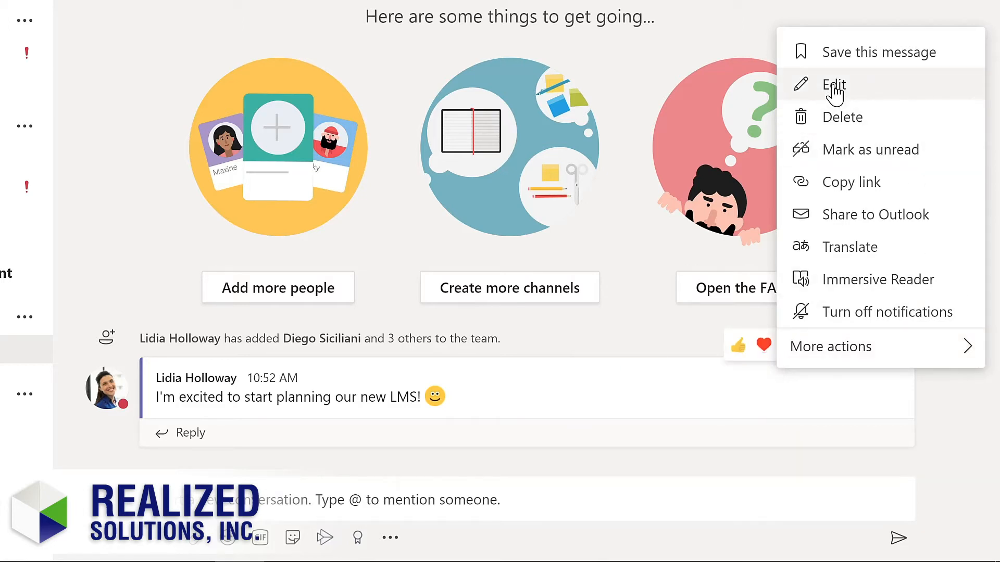
pyautogui.click(834, 88)
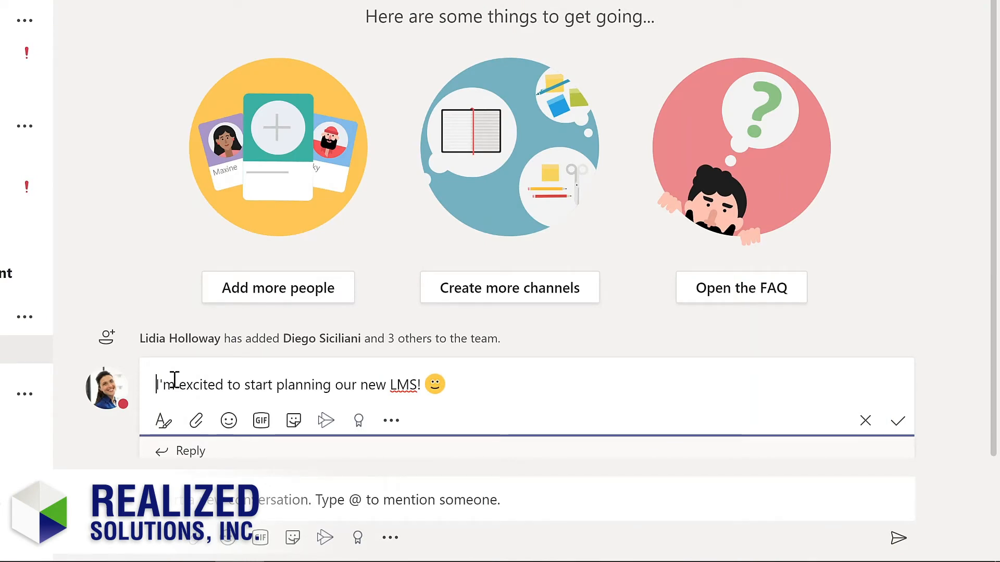
pyautogui.write('@')
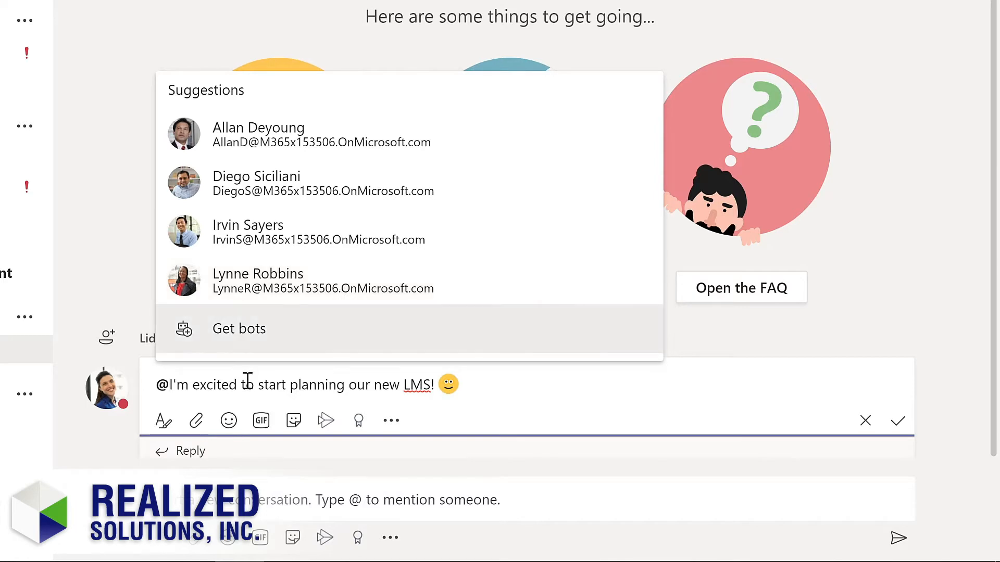
pyautogui.write('team')
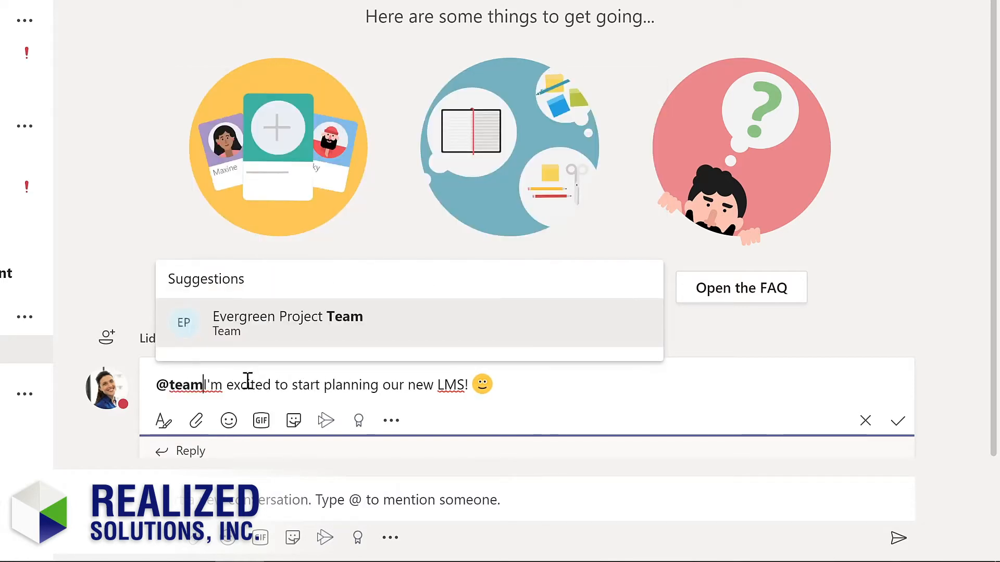
pyautogui.click(275, 329)
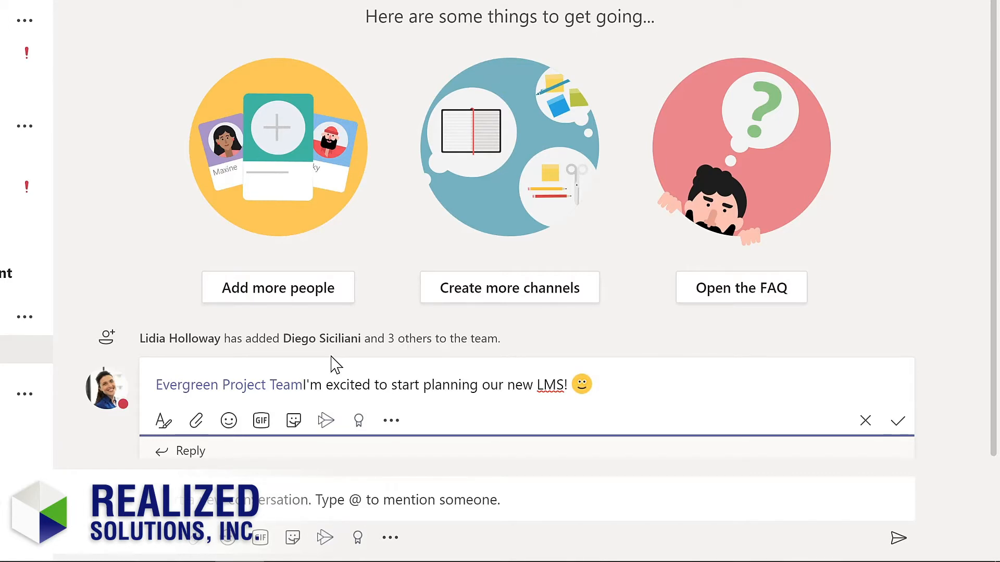
pyautogui.write(',')
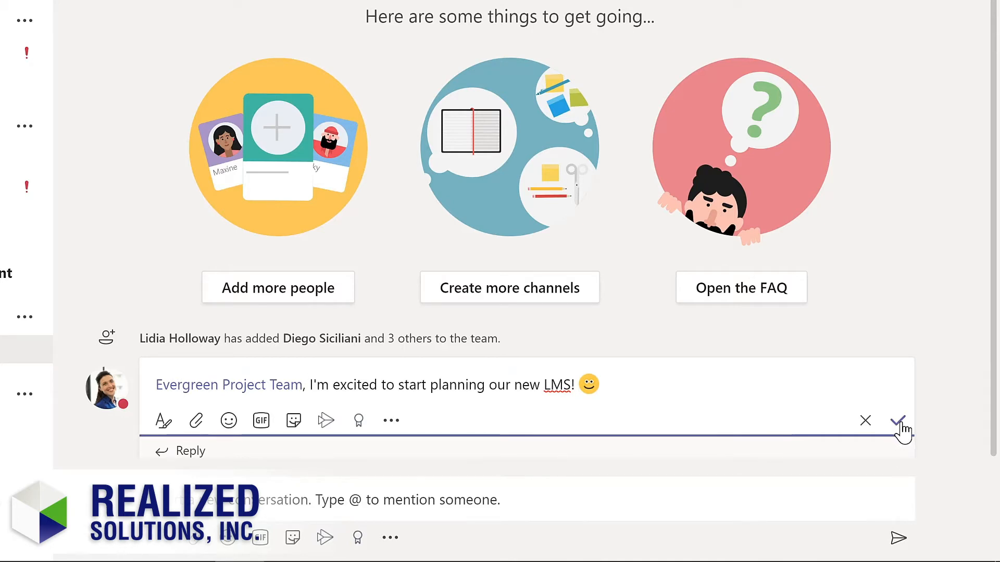
pyautogui.click(901, 424)
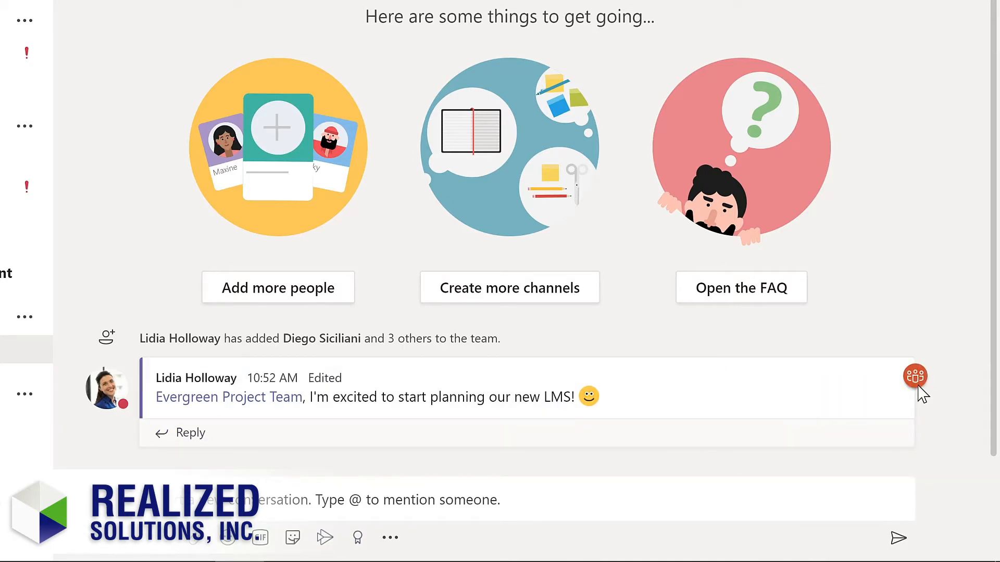
pyautogui.moveTo(919, 382)
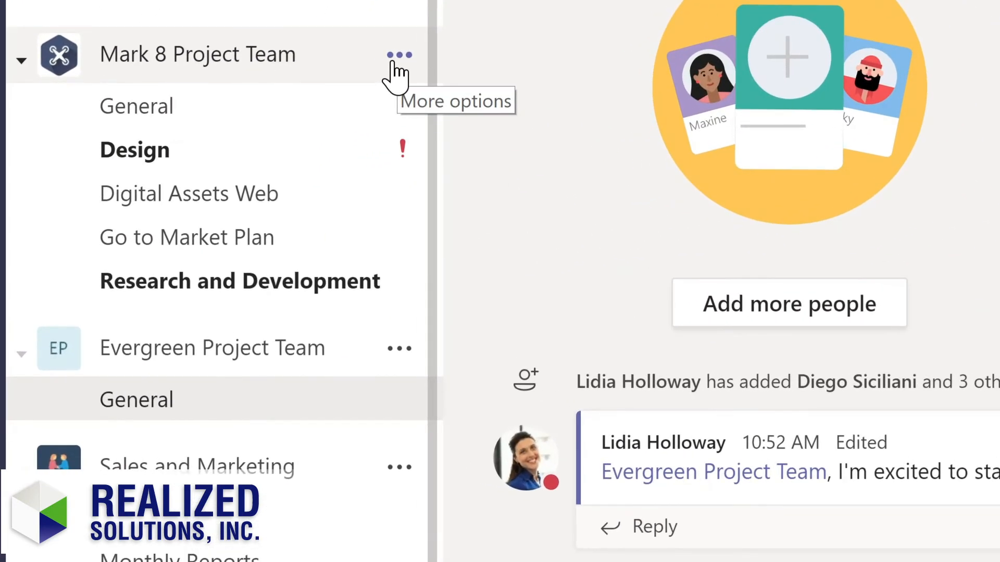
# Review the management details of Mark 8 Project Team: its owners, full list of members and guests, channels and analytics
pyautogui.click(396, 56)
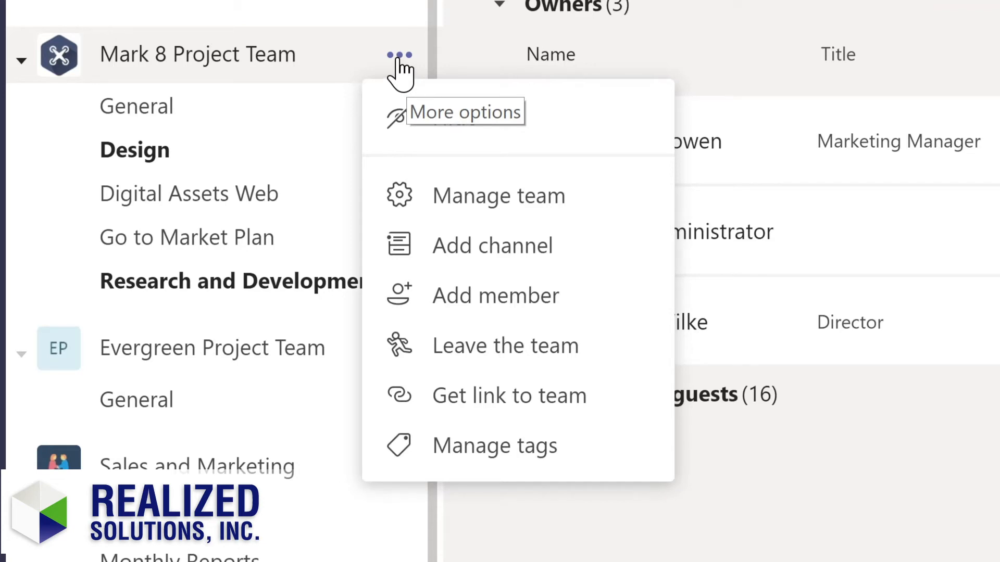
pyautogui.click(484, 204)
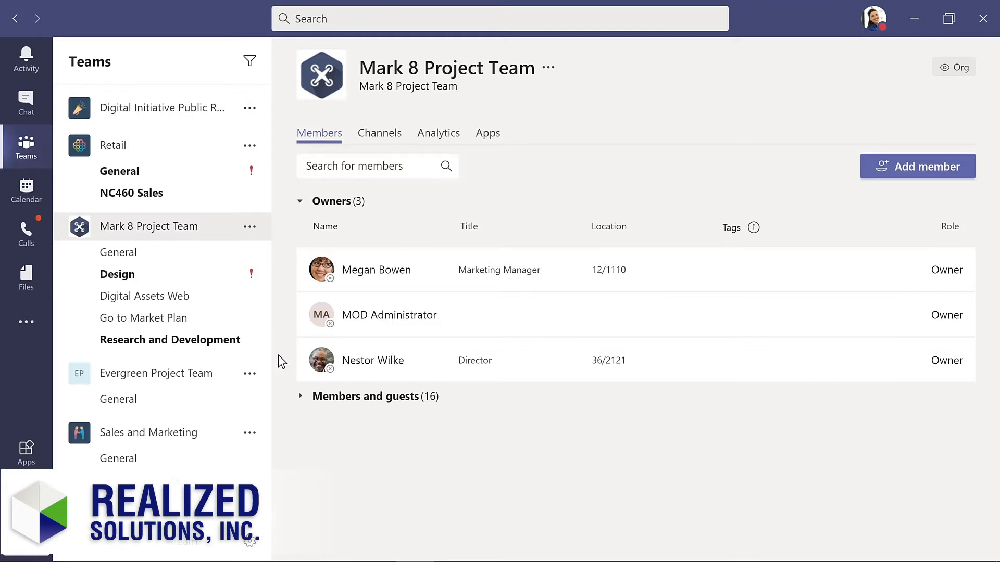
pyautogui.click(339, 400)
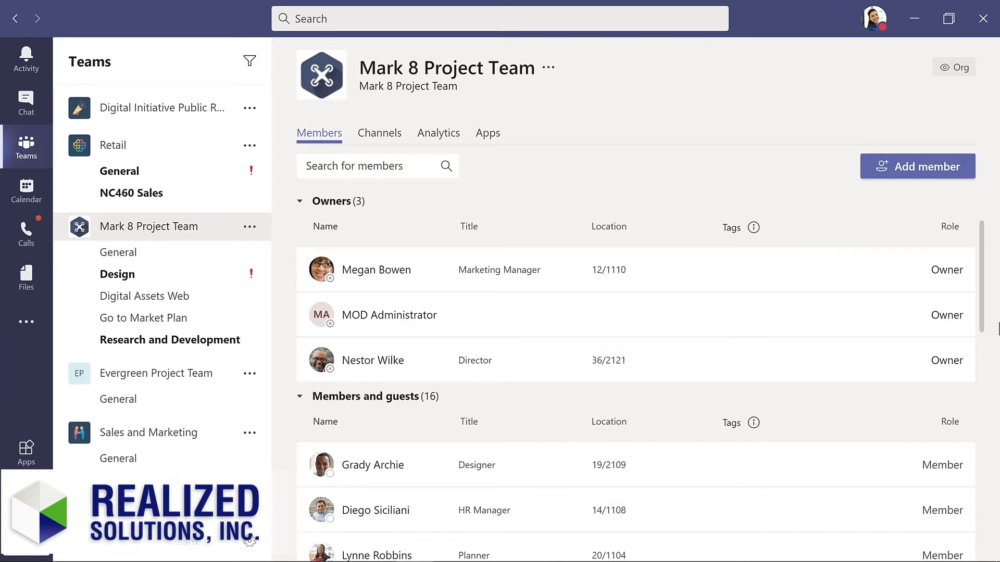
pyautogui.scroll(-3, 991, 299)
pyautogui.scroll(-4, 995, 405)
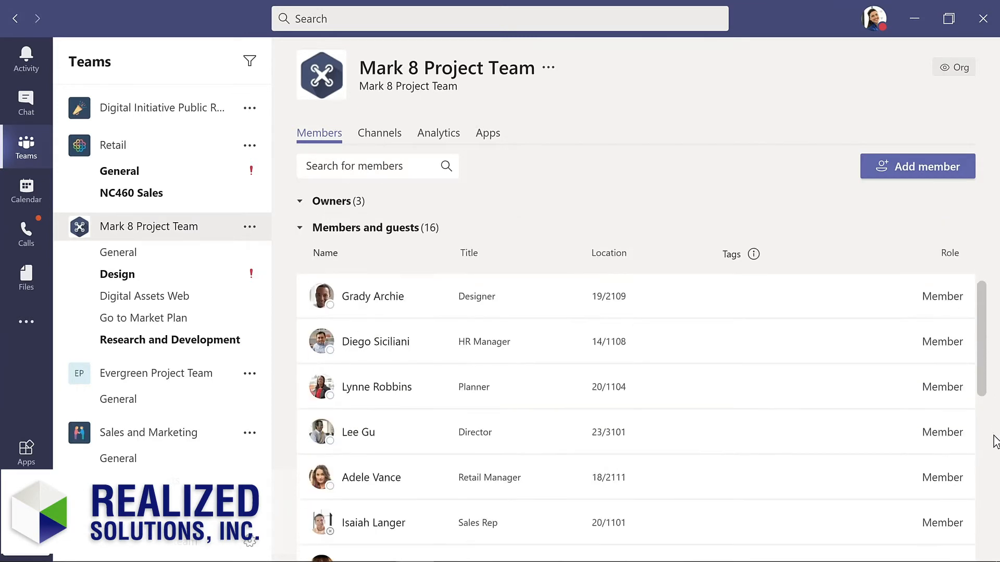
pyautogui.scroll(-5, 993, 539)
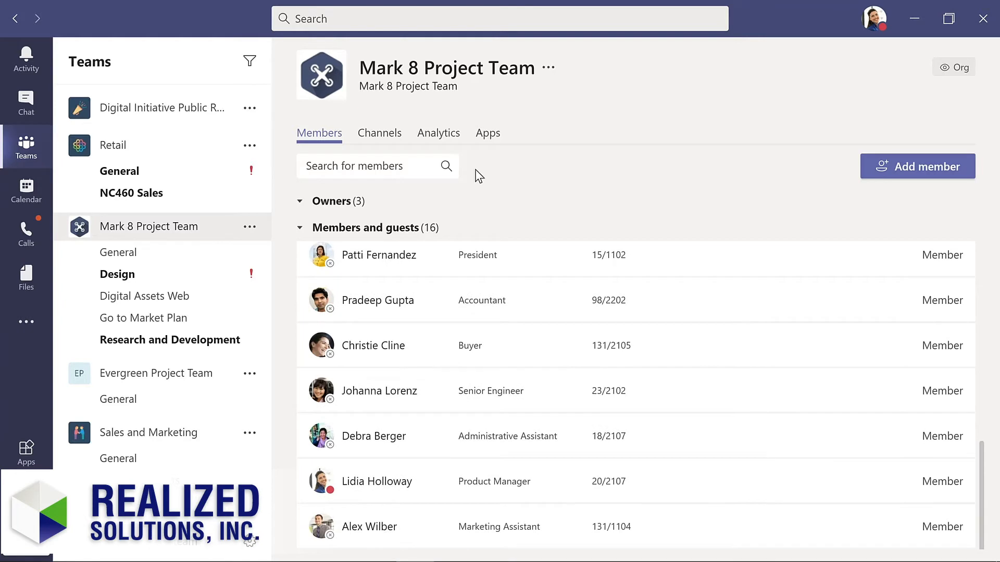
pyautogui.click(380, 136)
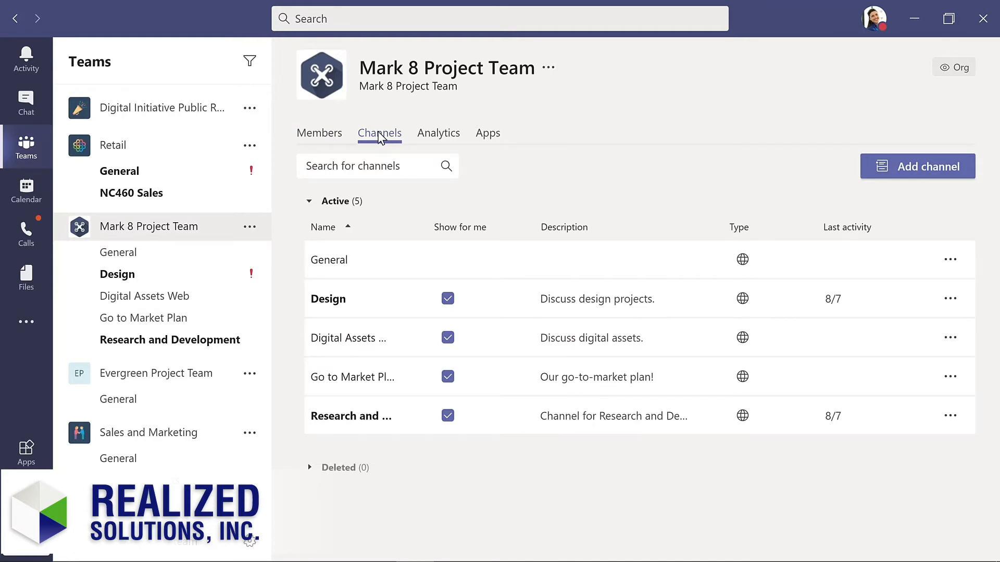
pyautogui.click(439, 135)
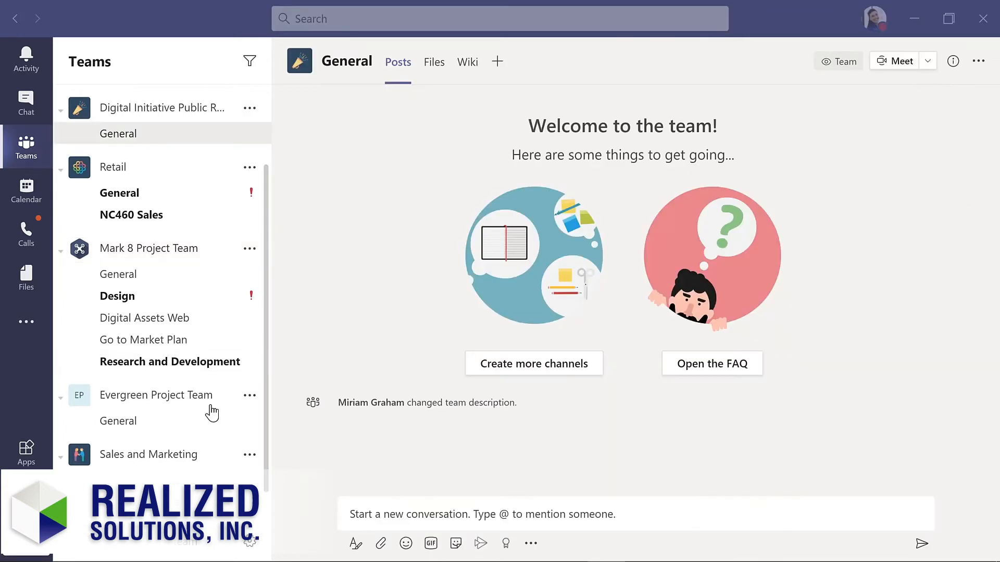
# Add the director, found by first name, as a new member of Evergreen Project Team
pyautogui.click(249, 397)
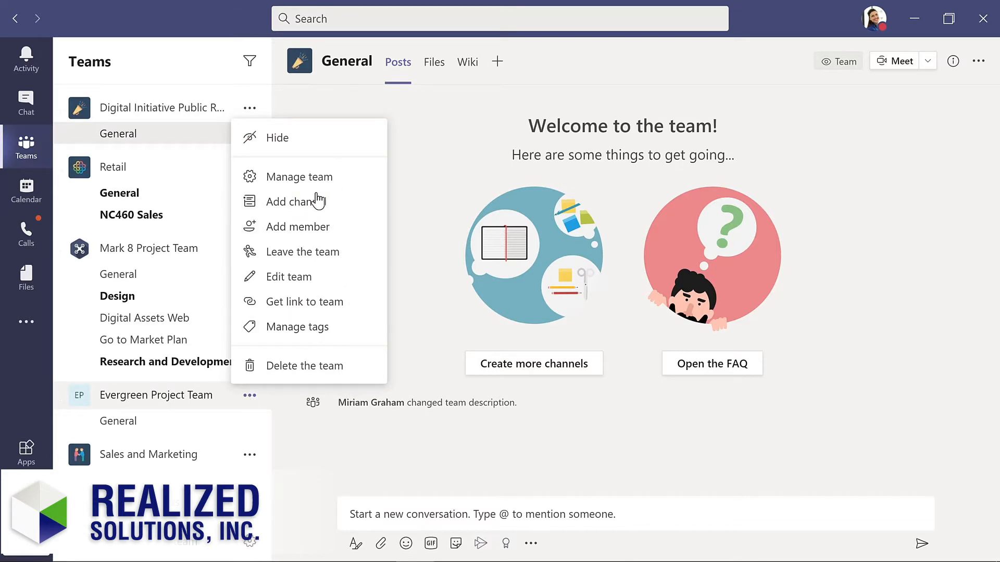
pyautogui.click(295, 227)
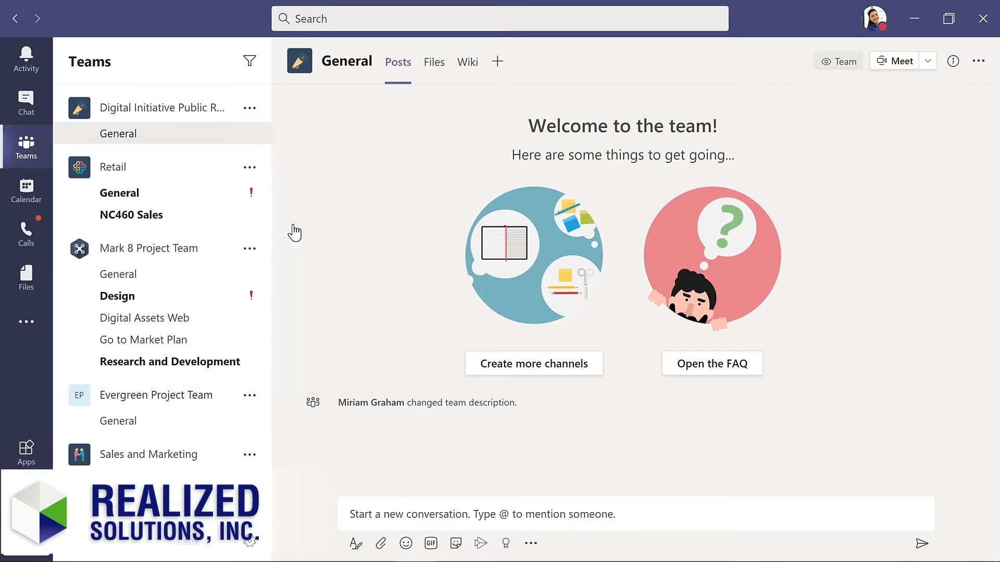
pyautogui.write('nestor')
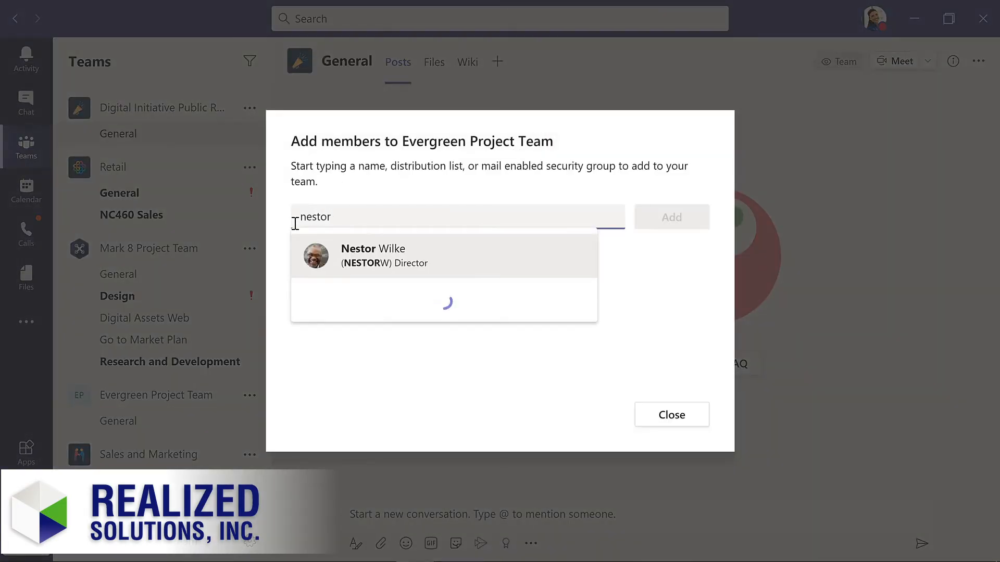
pyautogui.press('Return')
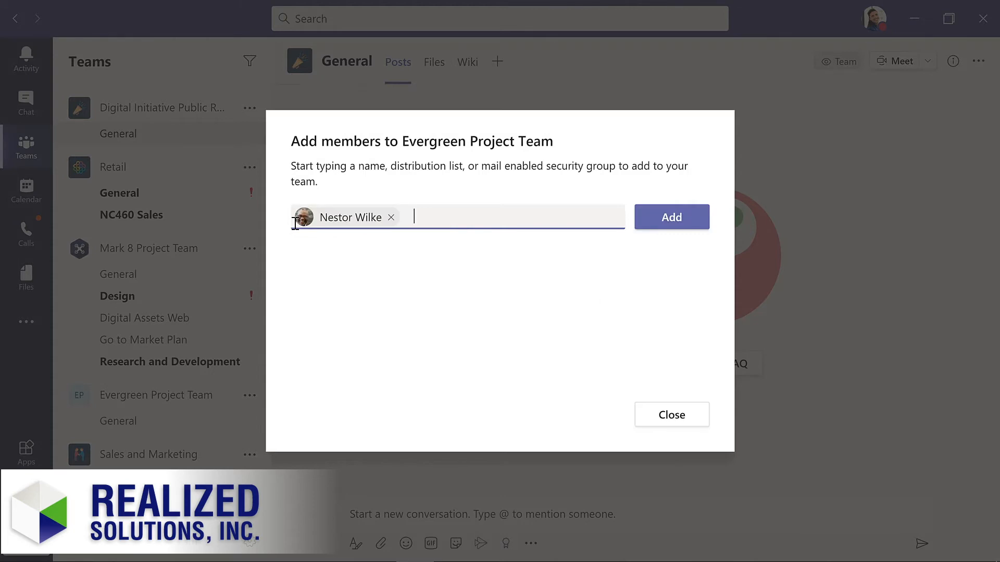
pyautogui.click(679, 223)
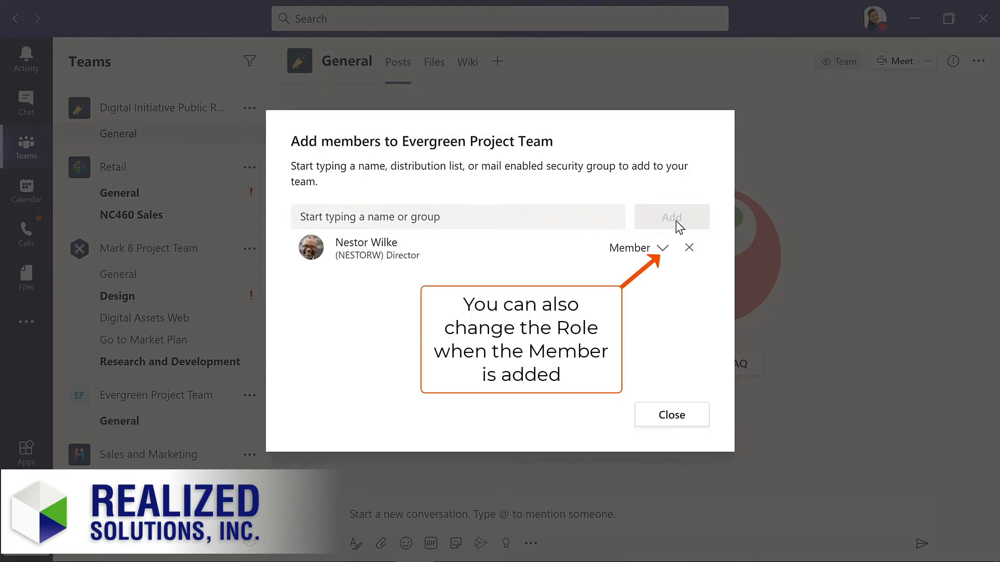
pyautogui.click(669, 410)
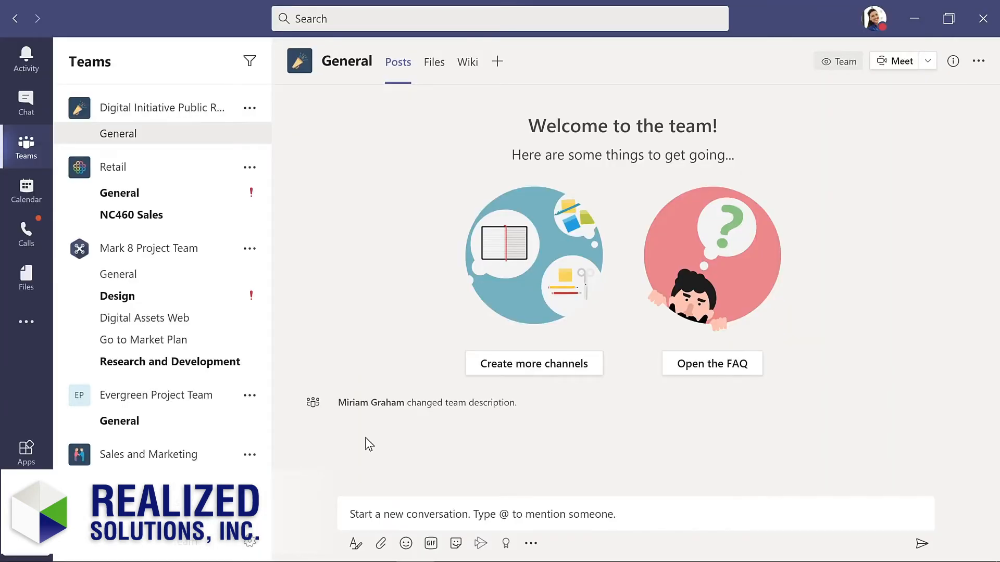
# Change the director's role in Evergreen Project Team to Owner
pyautogui.click(250, 397)
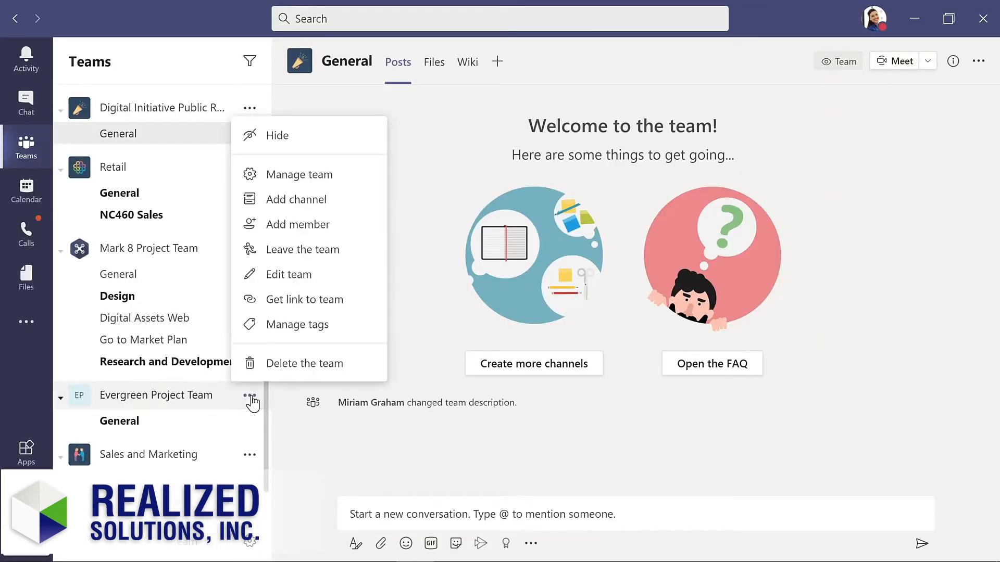
pyautogui.click(307, 175)
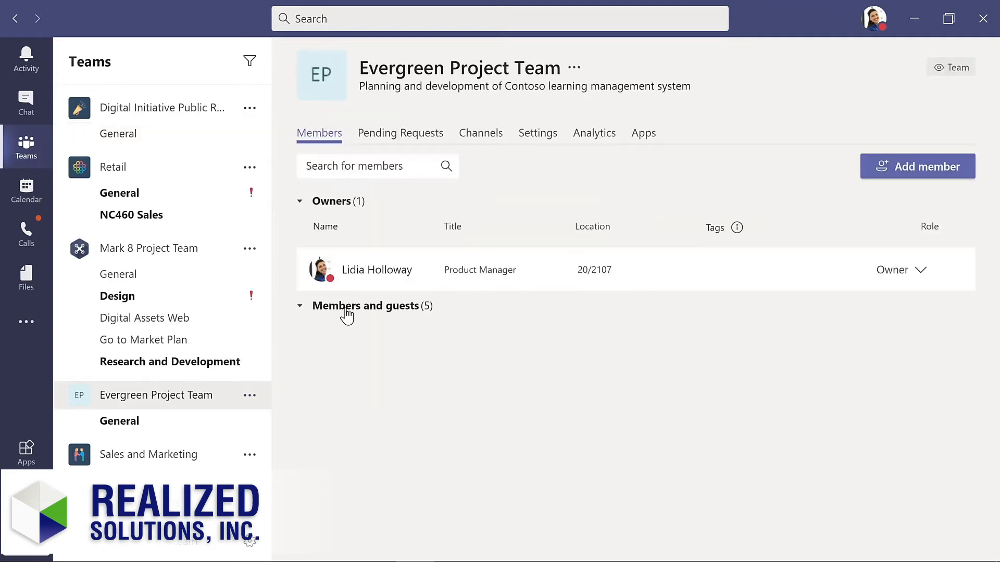
pyautogui.click(347, 313)
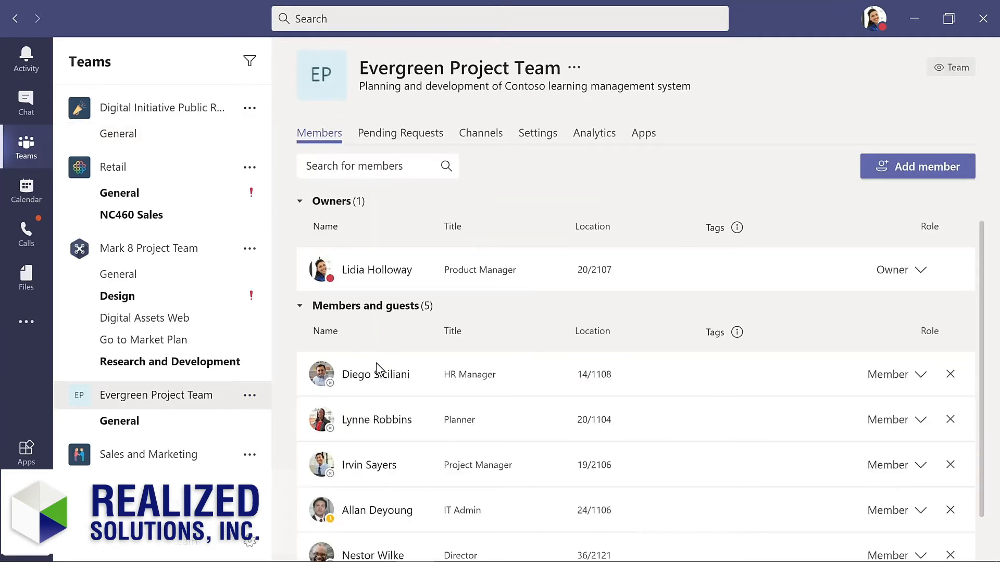
pyautogui.scroll(-1, 385, 389)
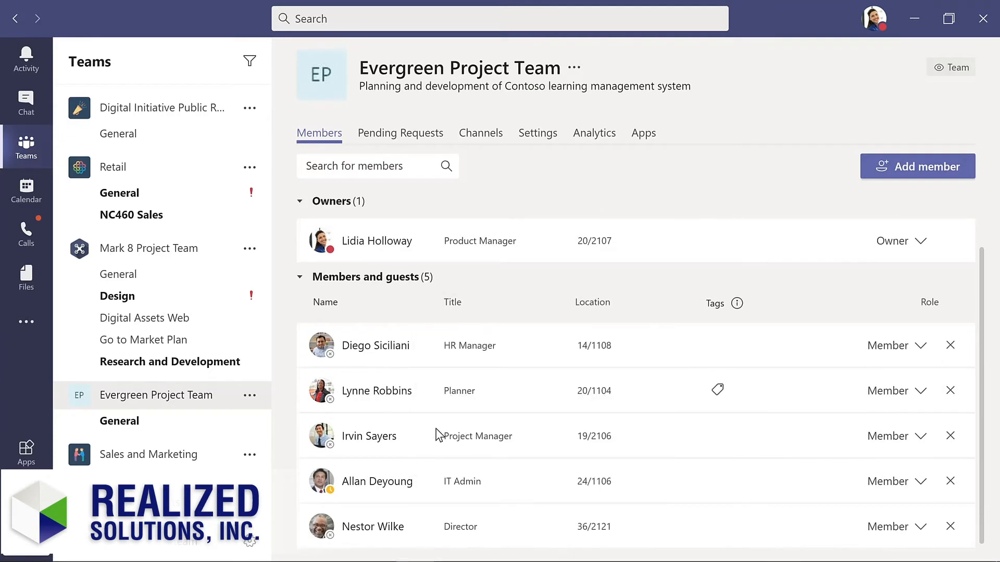
pyautogui.click(920, 527)
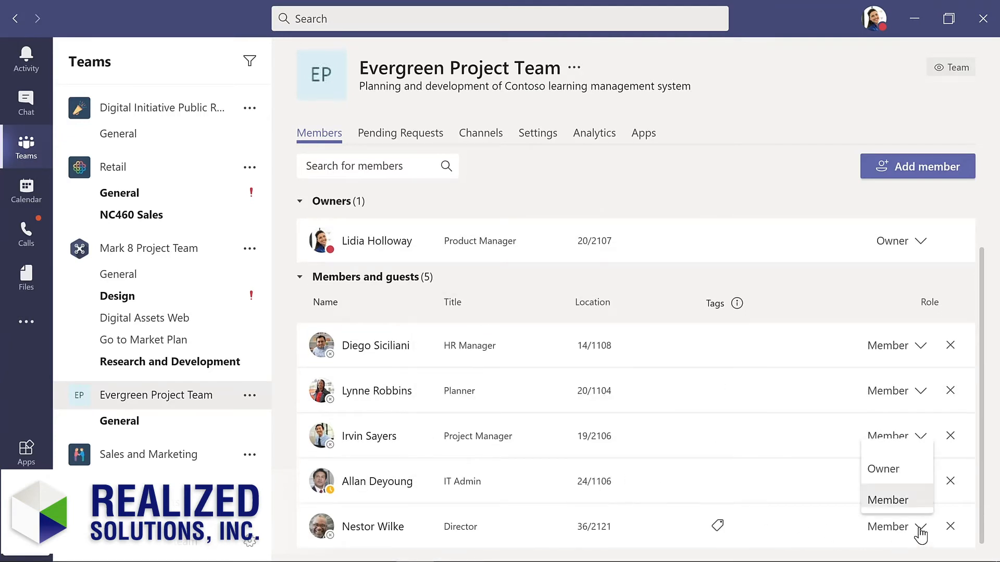
pyautogui.click(890, 470)
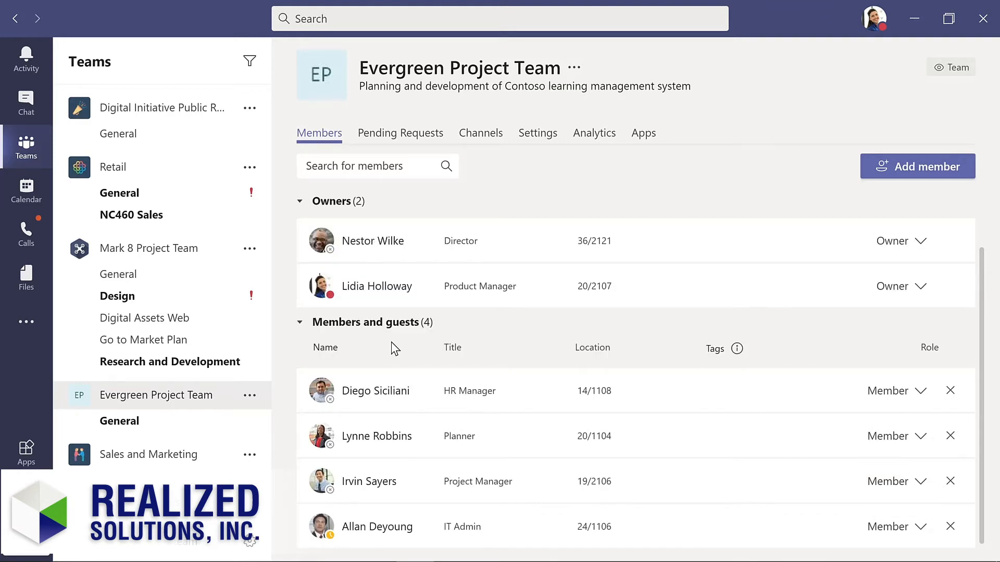
# Start a new formatted post of type Announcement in the General channel of Evergreen Project Team
pyautogui.click(134, 420)
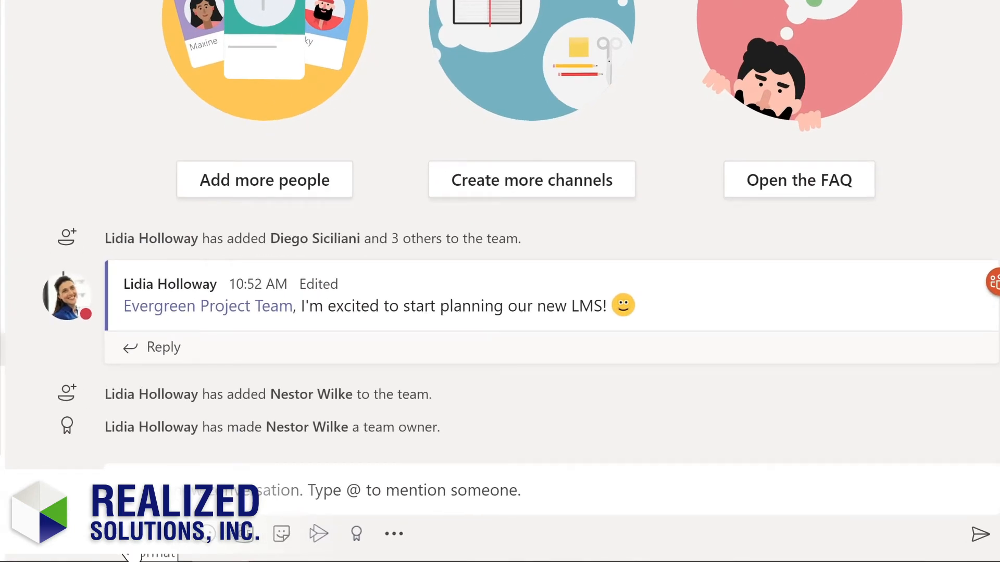
pyautogui.click(130, 539)
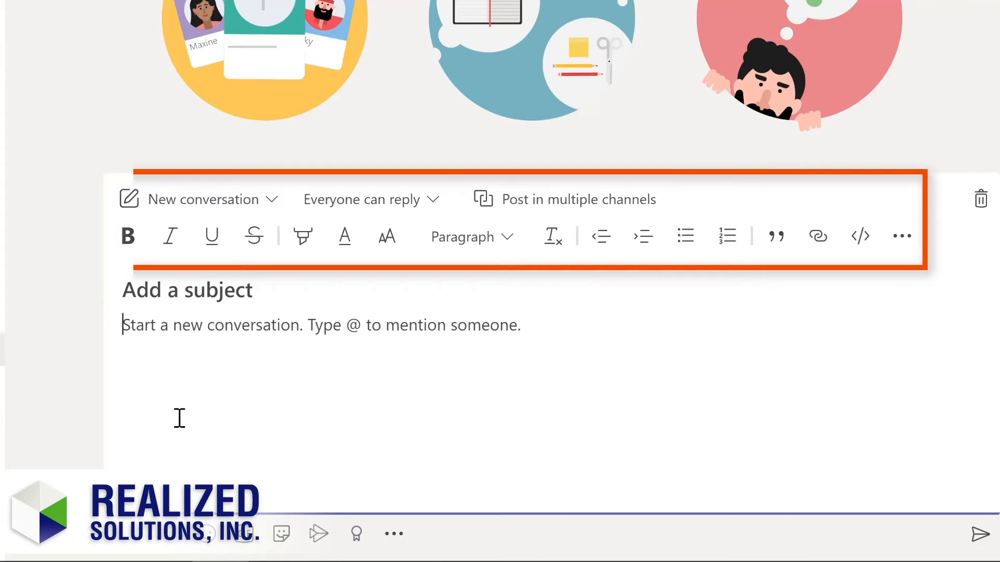
pyautogui.click(273, 208)
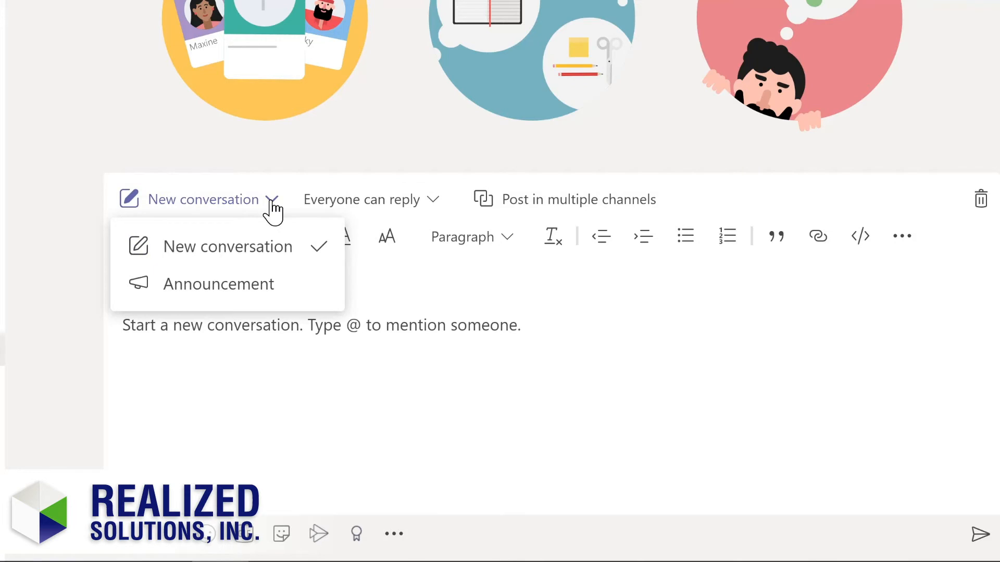
pyautogui.click(231, 287)
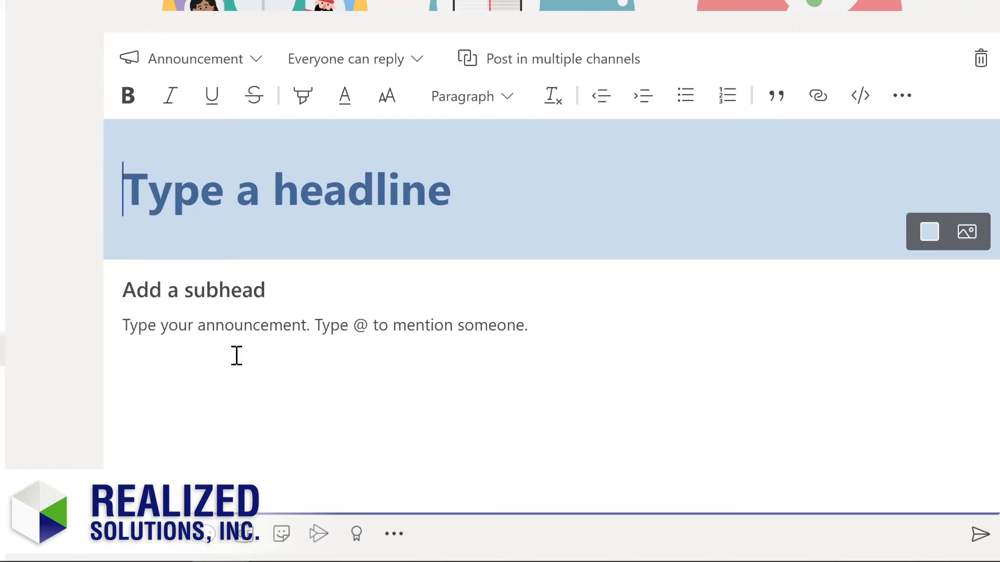
# Post the announcement with a headline welcoming the new director, a dark teal background, a welcome subhead and a body about joining the LMS planning team
pyautogui.write('Welcome Nestor!')
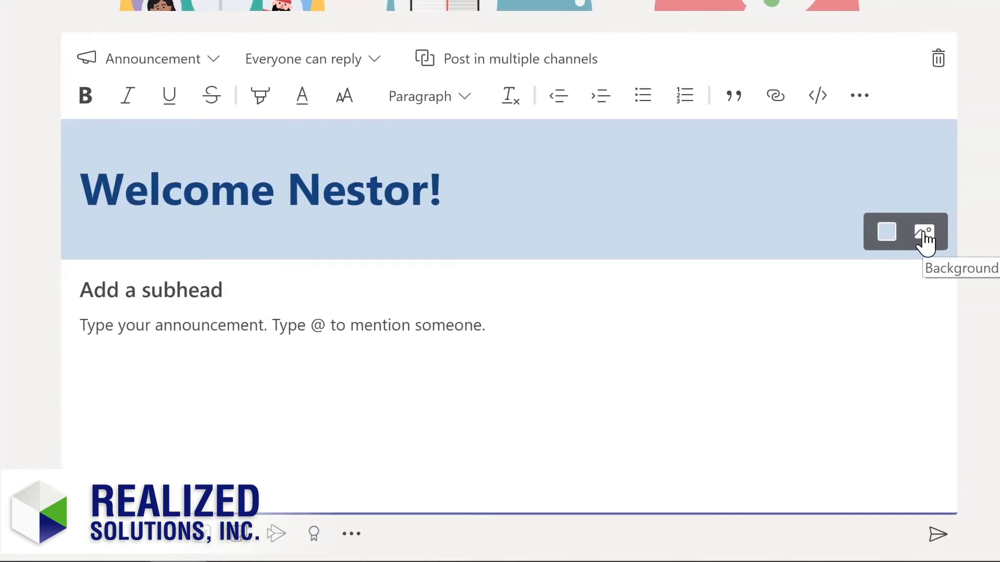
pyautogui.click(875, 232)
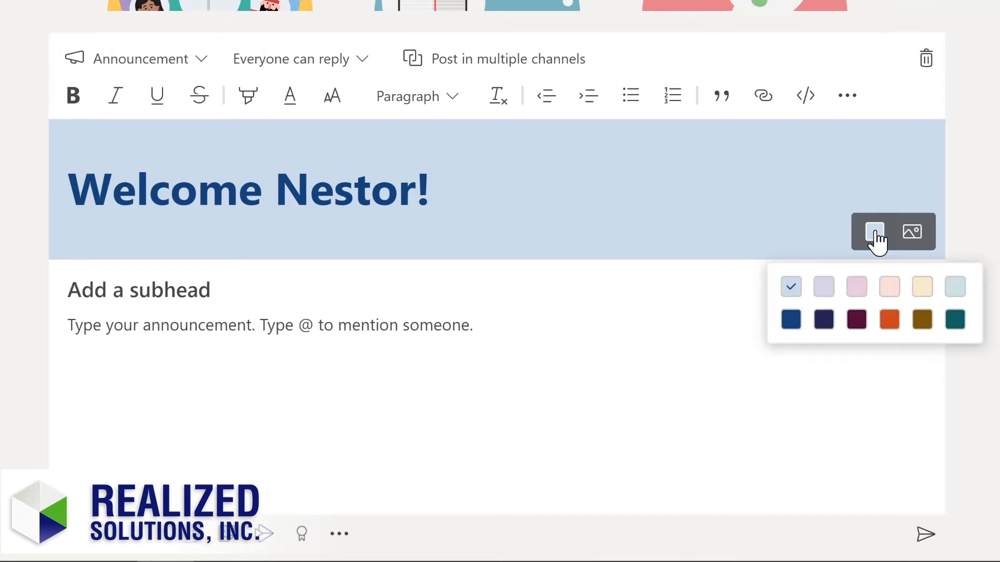
pyautogui.click(955, 320)
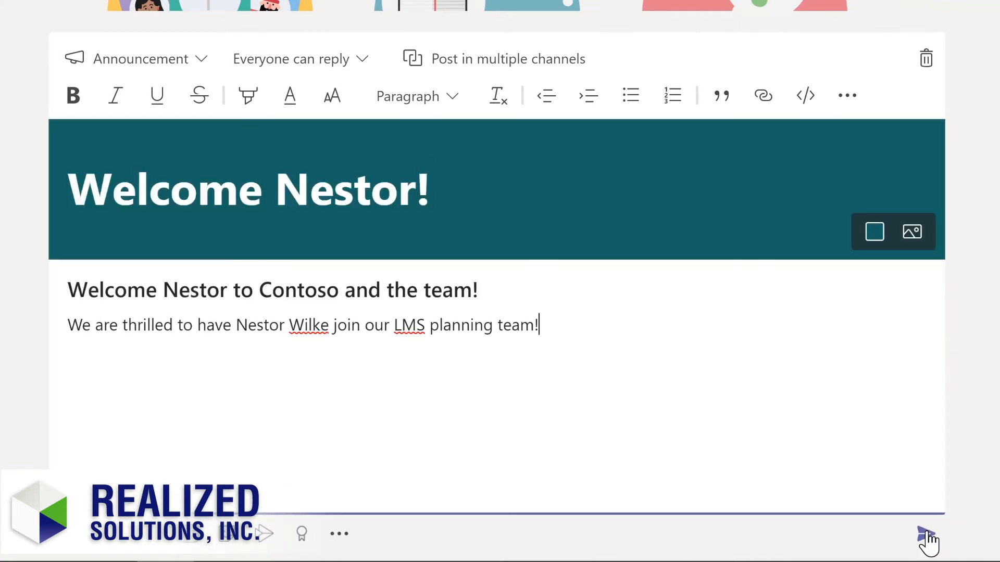
pyautogui.click(926, 537)
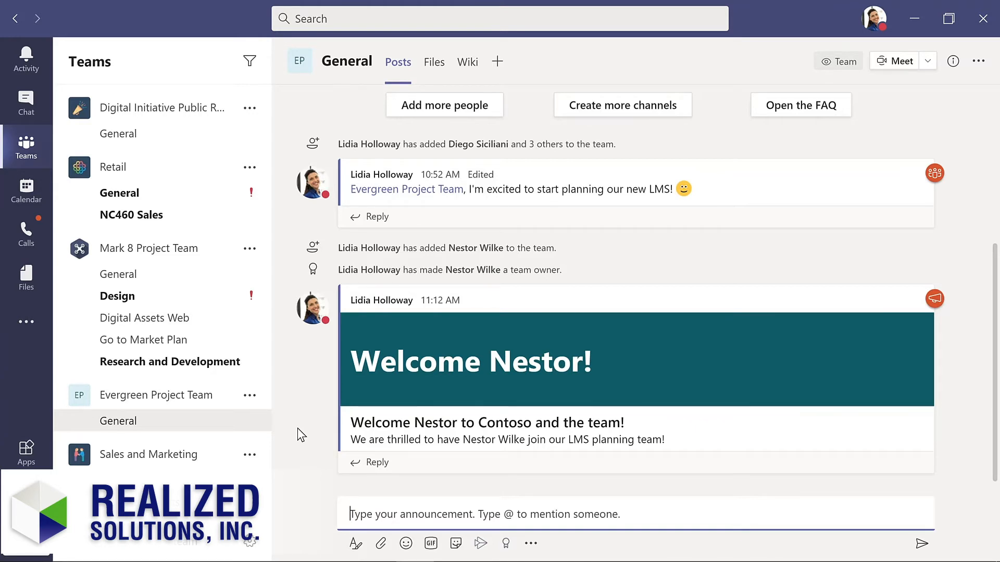
# Start a new channel for Evergreen Project Team named Design with the description "Design and planning of LMS"
pyautogui.click(250, 397)
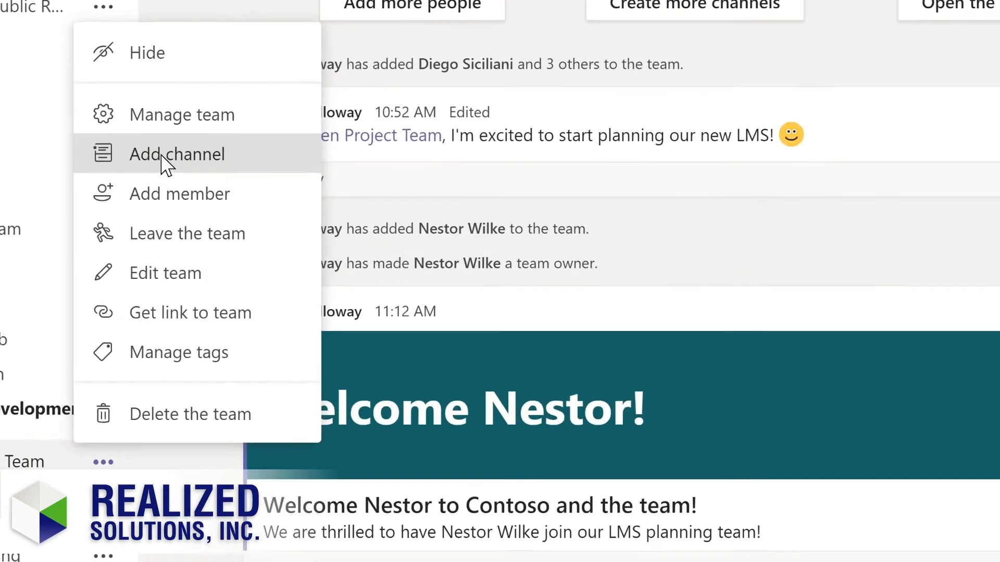
pyautogui.click(281, 202)
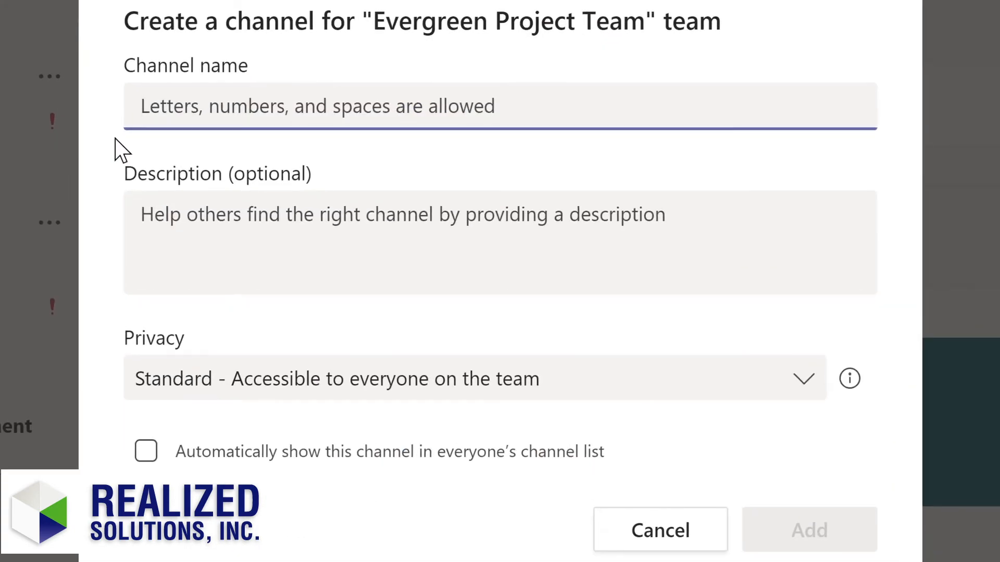
pyautogui.write('D')
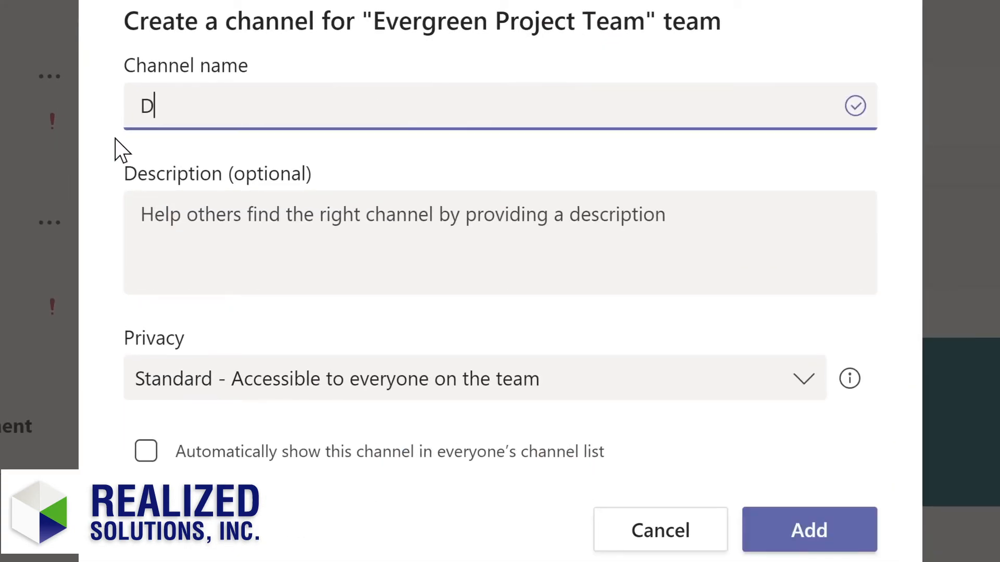
pyautogui.write('esign')
pyautogui.click(157, 213)
pyautogui.write('Design and planning of LMS')
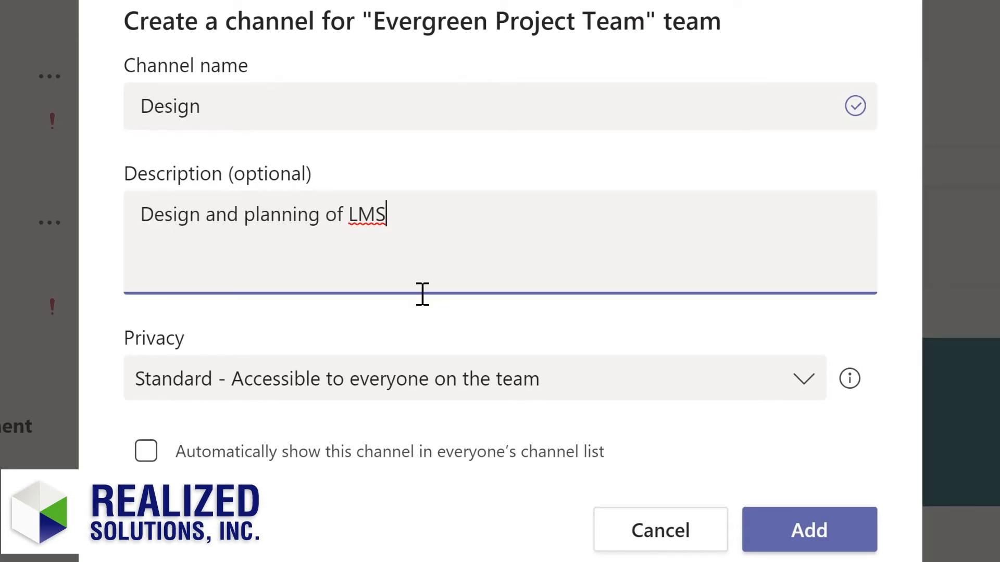
# Keep the new channel's privacy at Standard, have it shown automatically in everyone's channel list, and add it
pyautogui.click(807, 389)
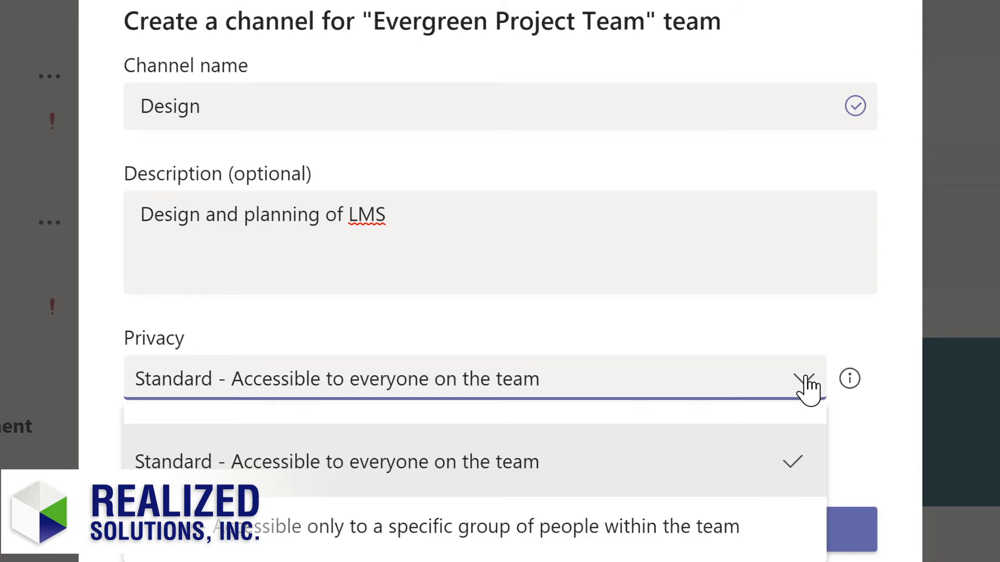
pyautogui.click(764, 326)
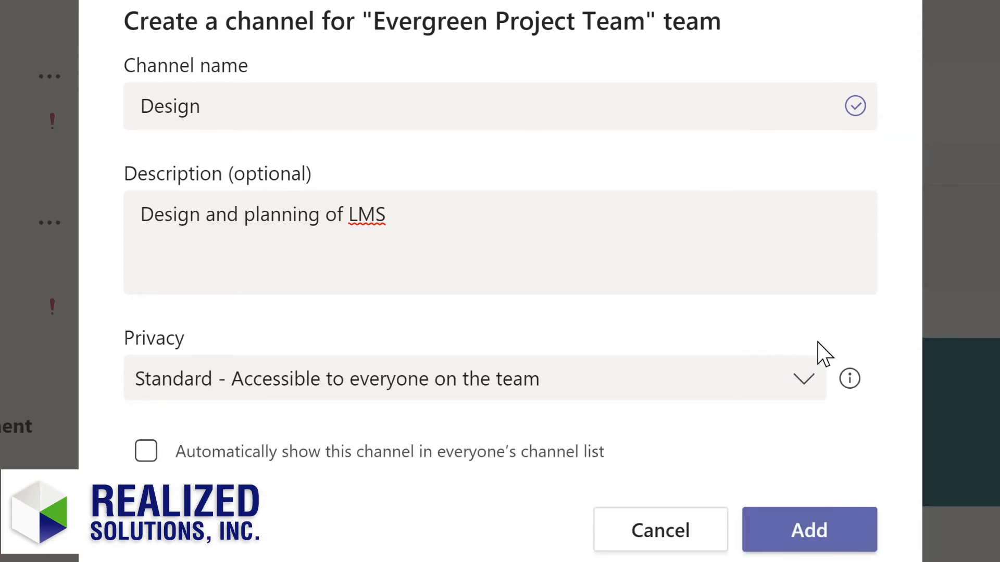
pyautogui.click(146, 453)
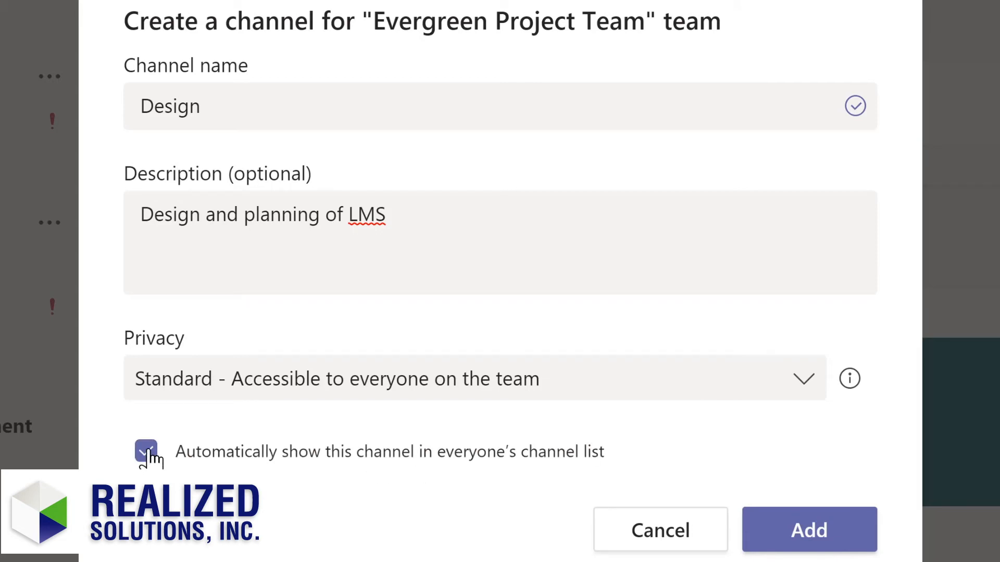
pyautogui.click(823, 528)
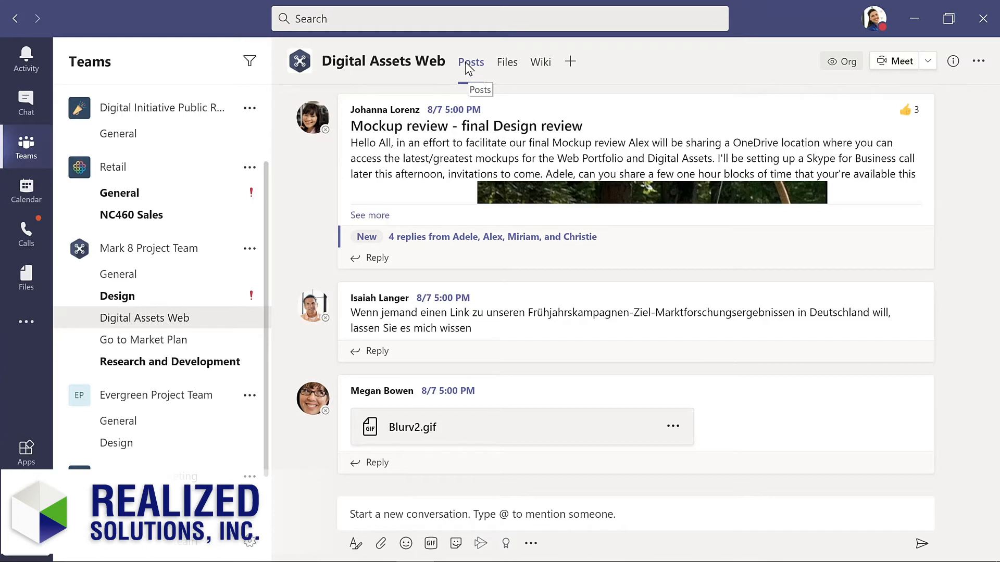
# Examine the files of the Digital Assets Web channel and the actions and opening options for Product Launch.pptx
pyautogui.click(510, 66)
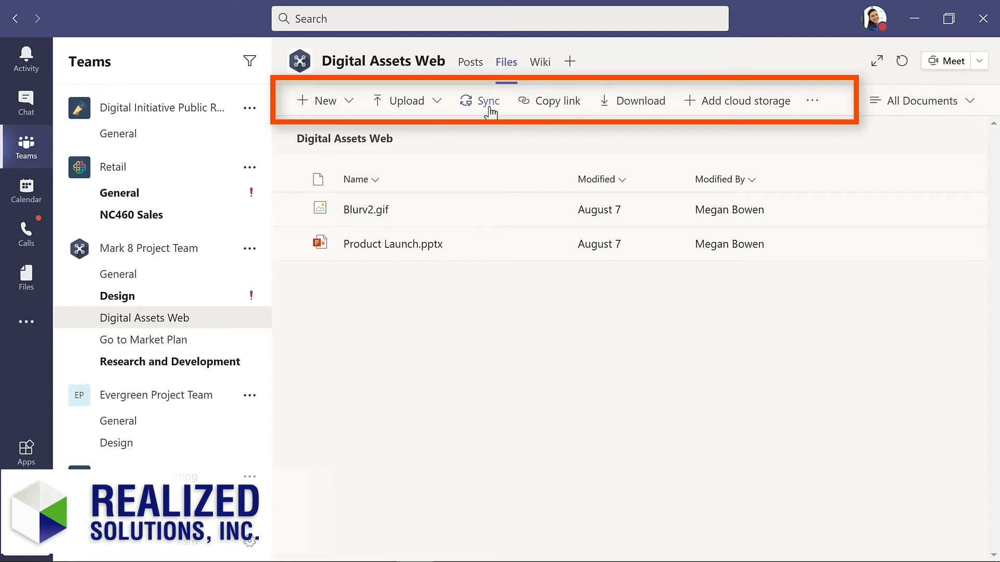
pyautogui.click(547, 246)
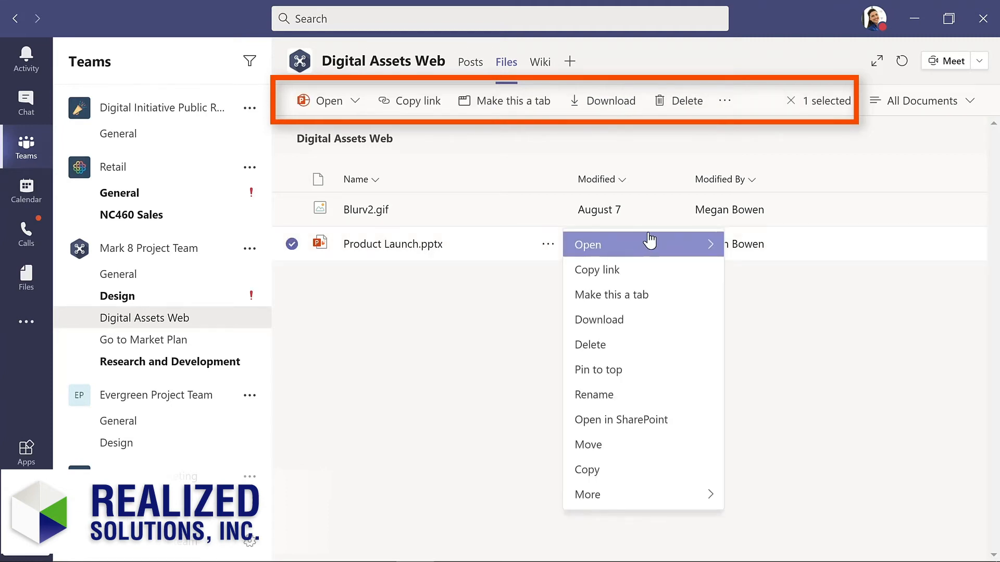
pyautogui.moveTo(709, 250)
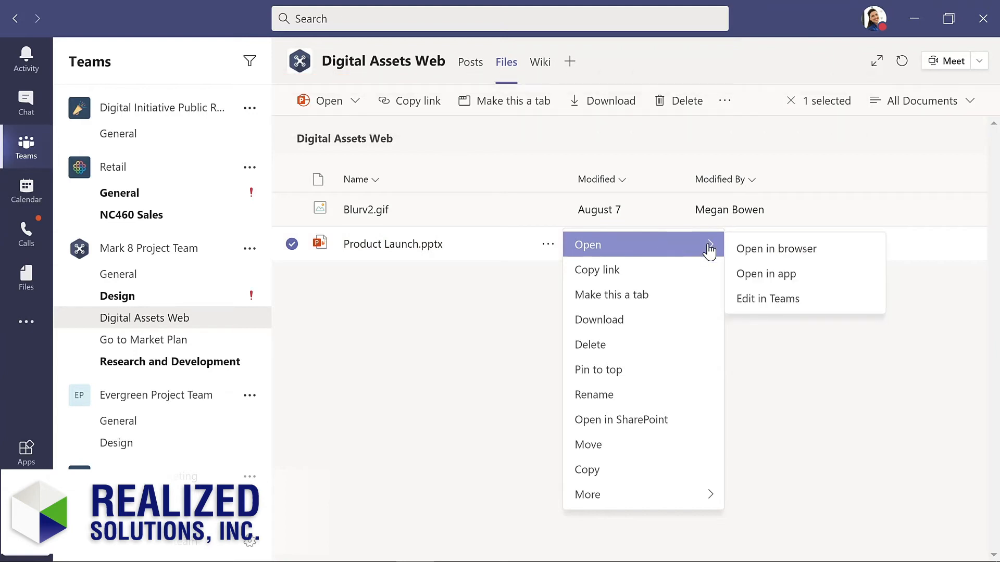
pyautogui.click(534, 131)
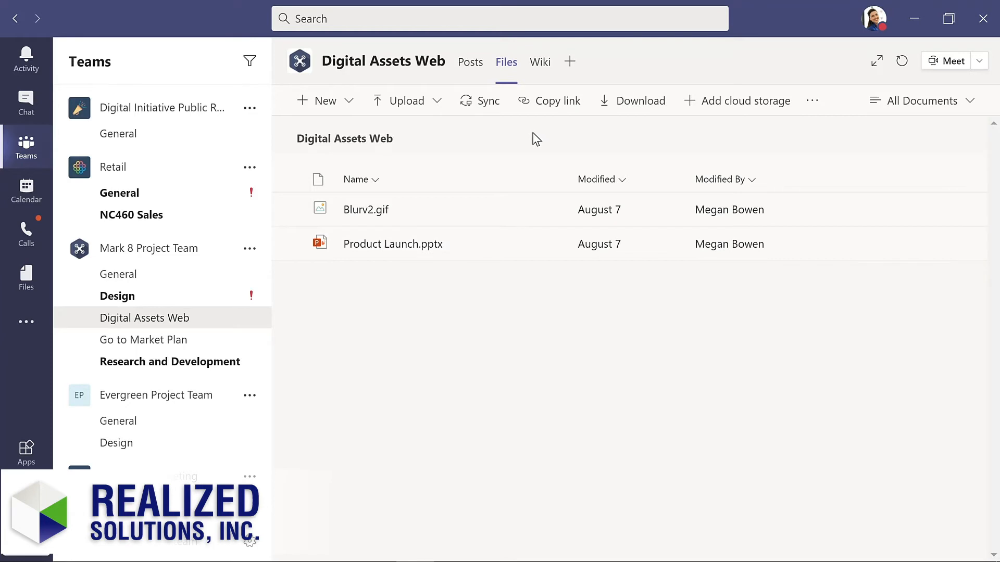
# View the Digital Assets Web wiki and the Usability Priorities document in Mark 8 Project Team's Design channel, including the option to add a tab
pyautogui.click(540, 67)
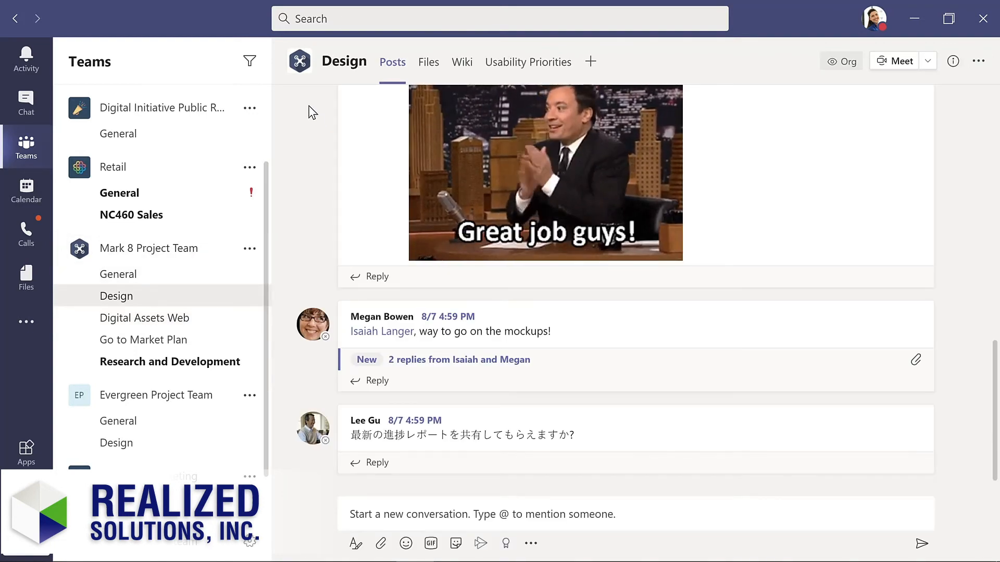
pyautogui.click(527, 65)
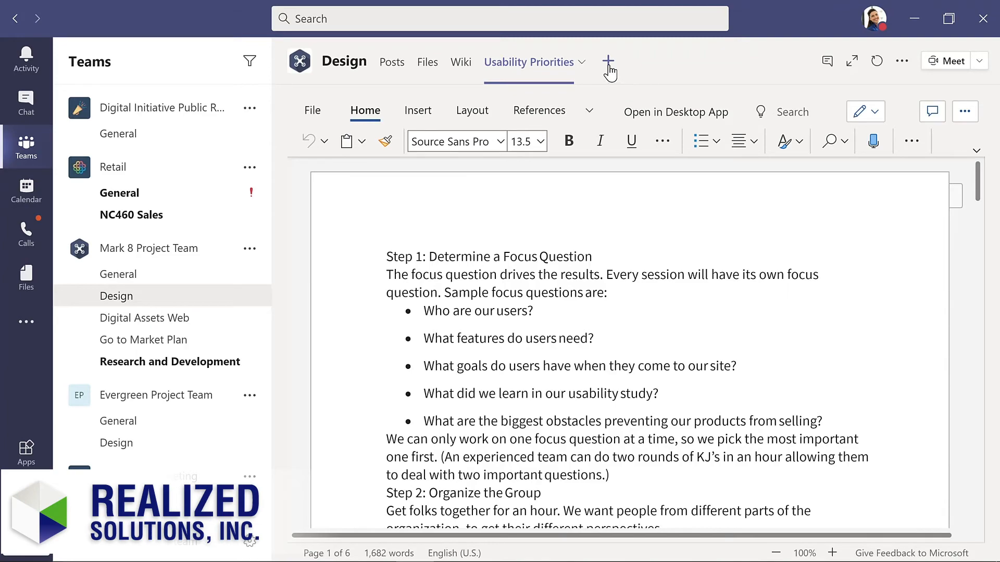
pyautogui.click(608, 67)
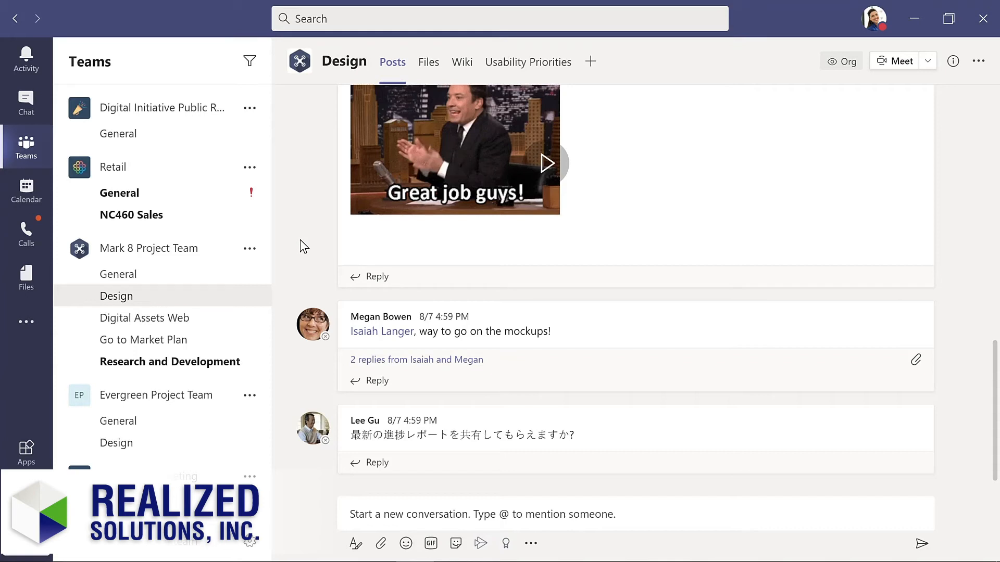
# Reply "Great job with a tight deadline!" to the "way to go on the mockups!" message in Mark 8 Project Team's Design channel
pyautogui.click(375, 382)
pyautogui.write('Great job with')
pyautogui.write('a ')
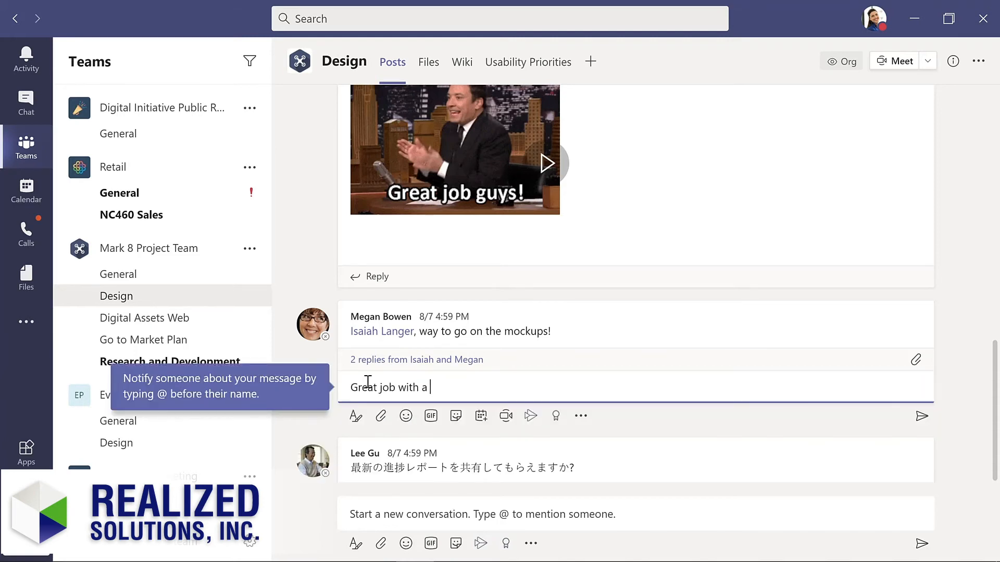
pyautogui.write('tight deadline!')
pyautogui.press('Return')
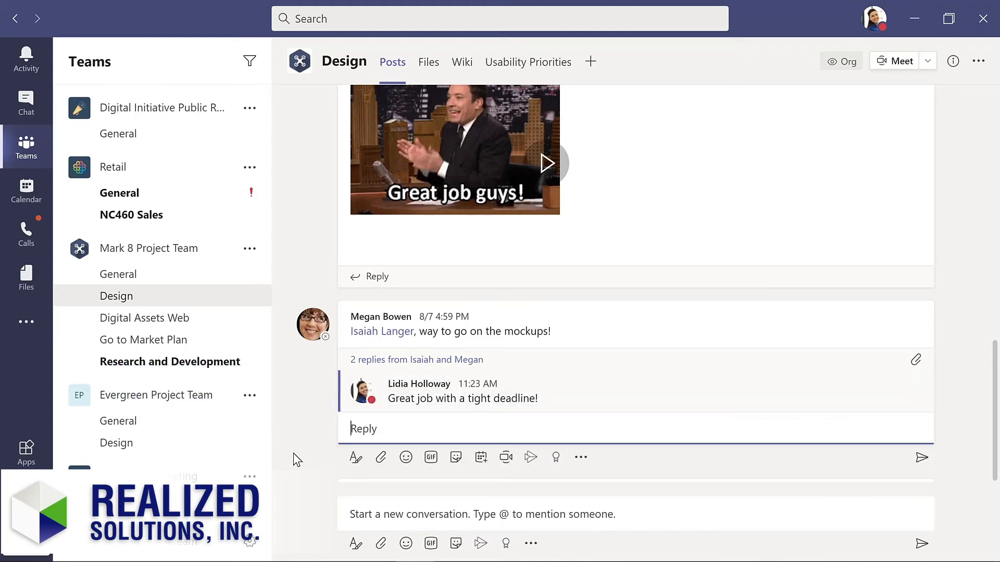
# Start a new conversation in the Design channel and attach Contoso Marketing Principles-2021.pptx from the computer
pyautogui.click(360, 516)
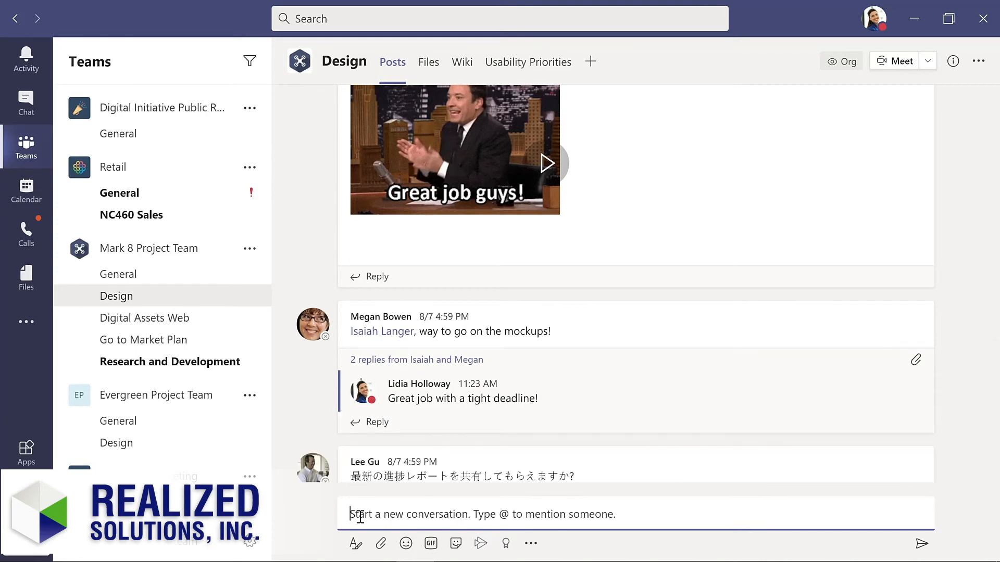
pyautogui.click(381, 545)
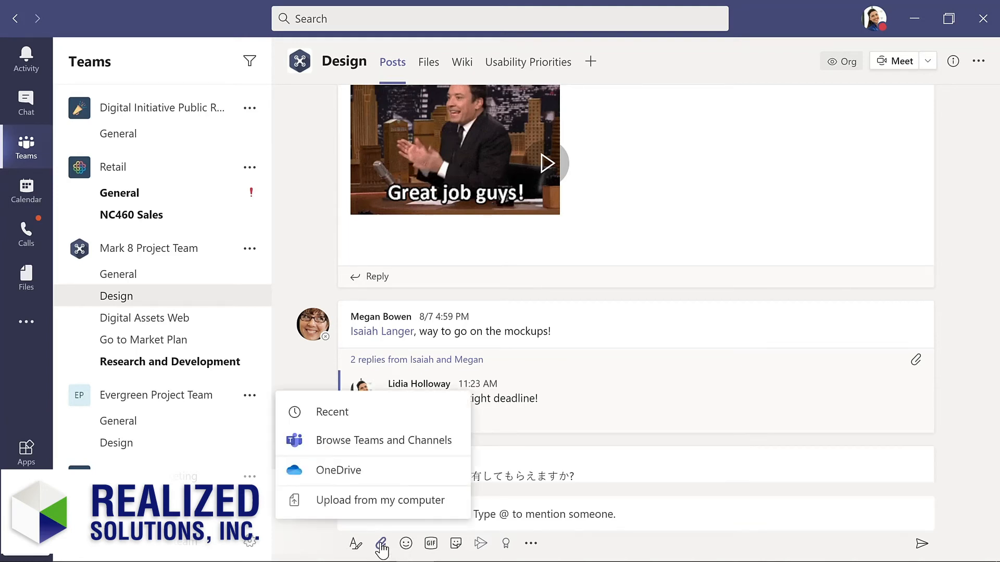
pyautogui.click(379, 501)
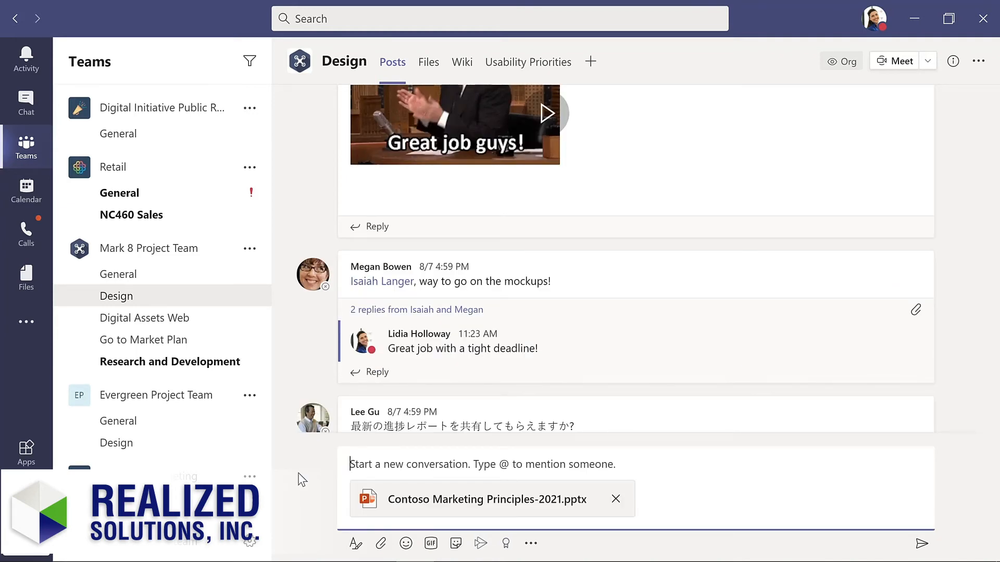
# Mention the Design channel in the message, add ", please review this presentation for our upcoming meeting.", and send it
pyautogui.write('@')
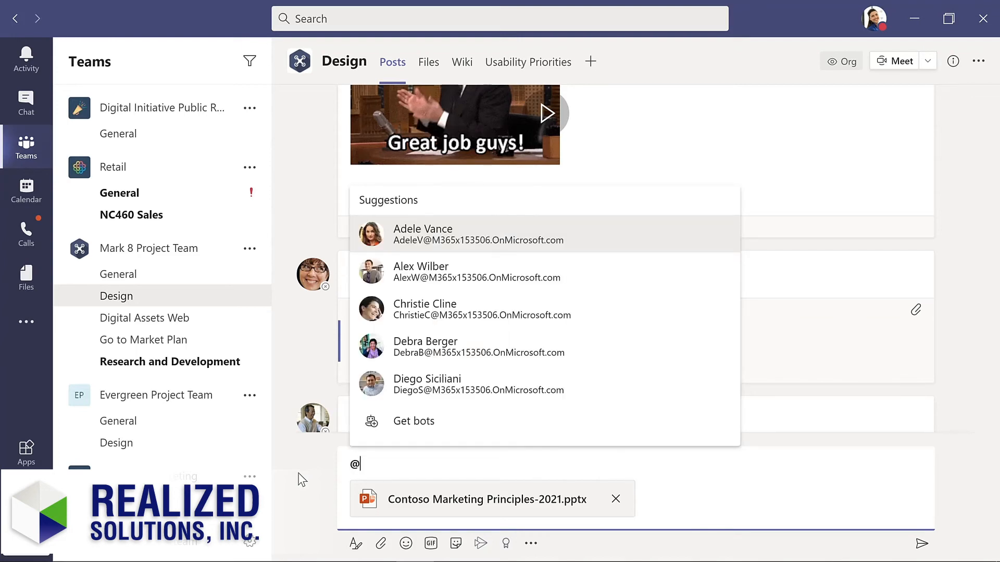
pyautogui.write('chann')
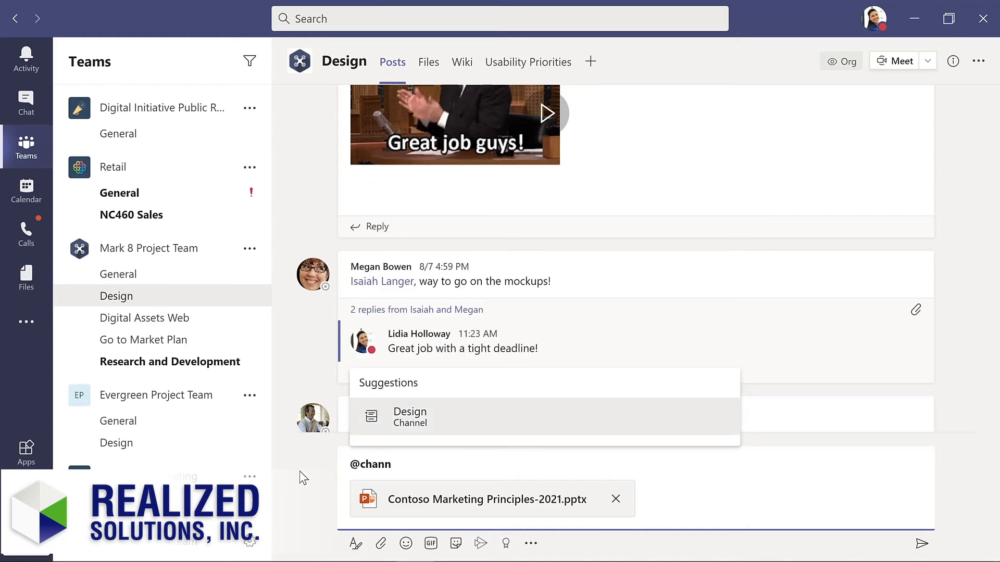
pyautogui.click(421, 423)
pyautogui.write(', please review this presentation for our upcoming meeting.')
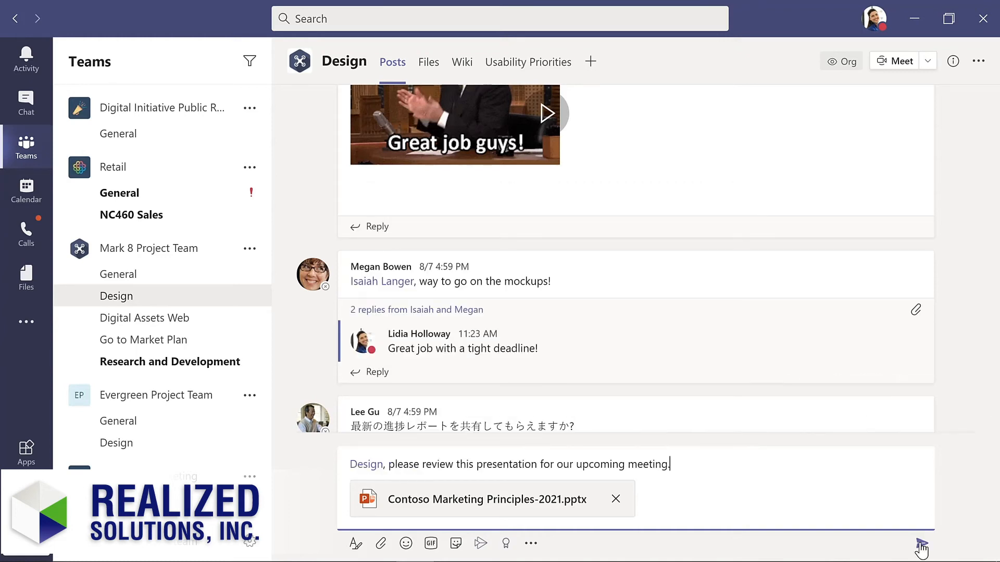
pyautogui.click(921, 544)
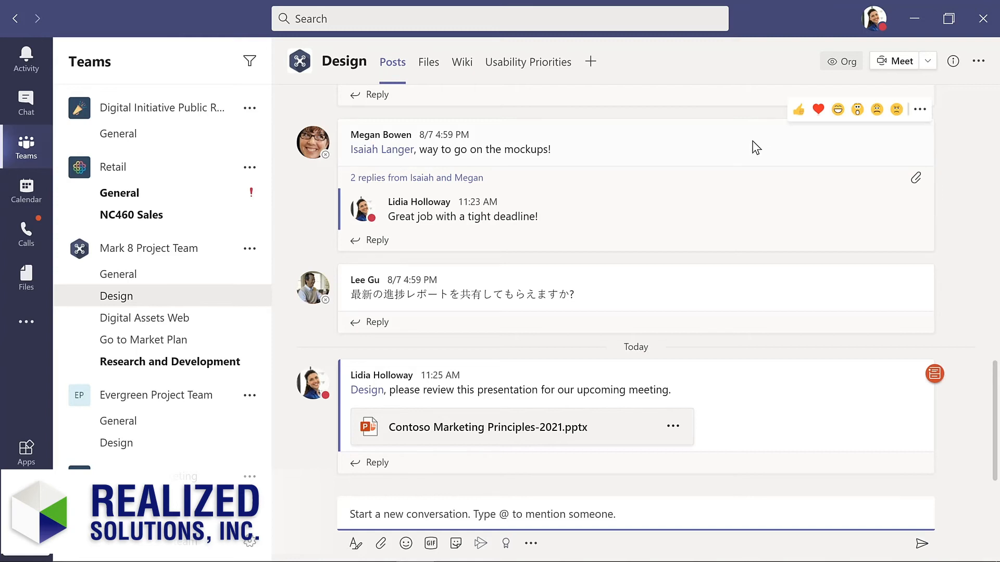
# React with a heart to the "way to go on the mockups!" message and view its further message options
pyautogui.click(818, 111)
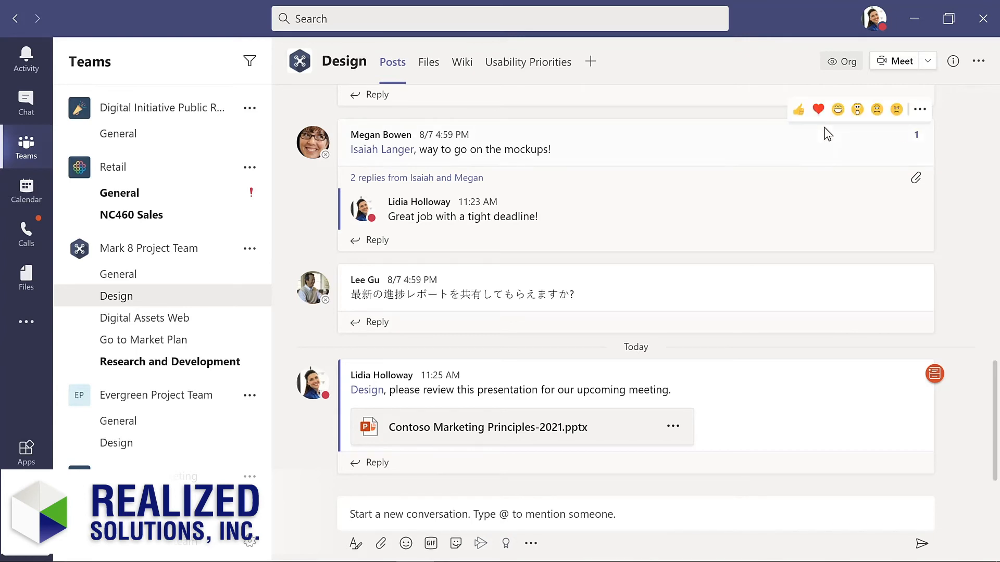
pyautogui.click(920, 111)
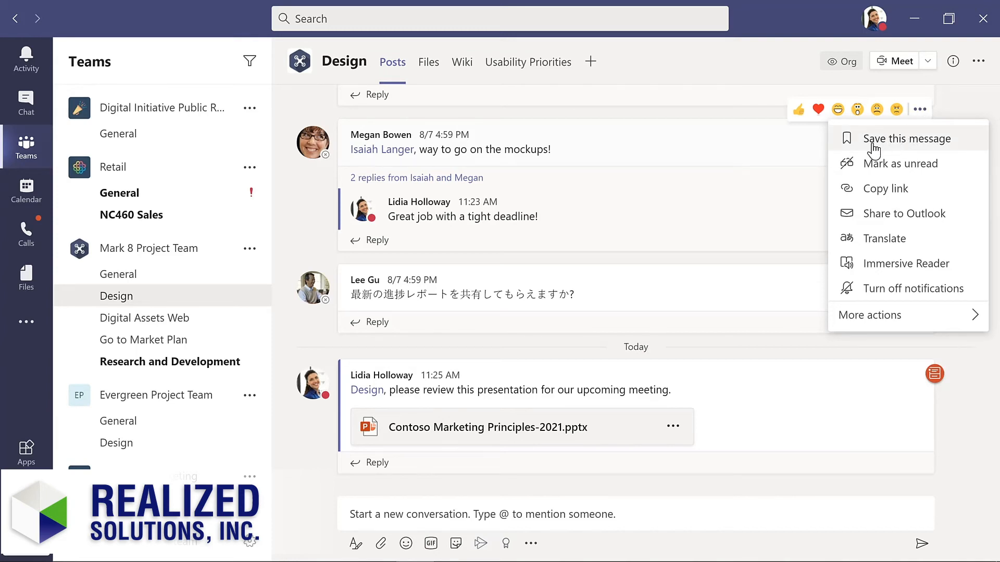
pyautogui.click(767, 149)
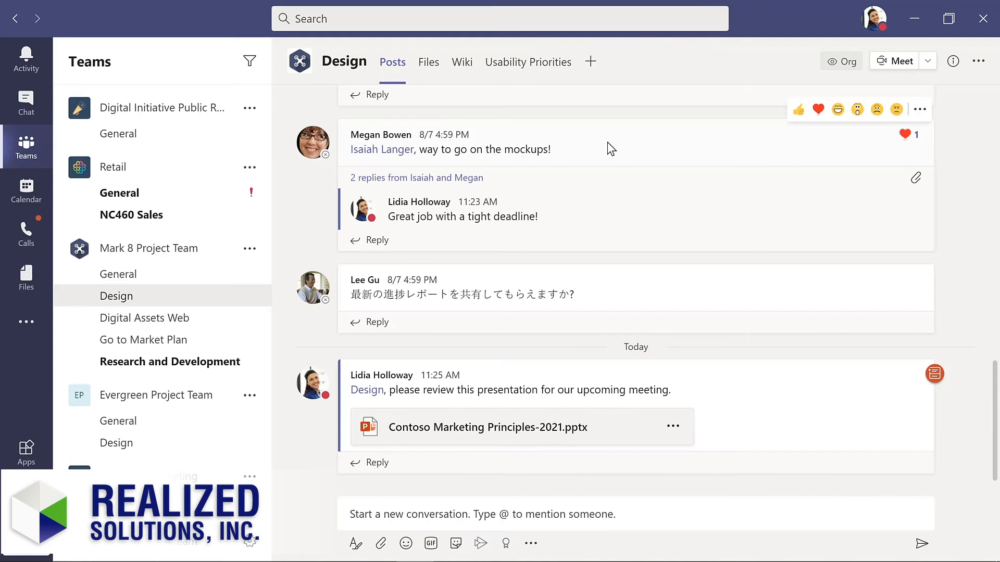
# Start a private chat with the IT Admin and send "What's the update on the new laptops for my project team?"
pyautogui.click(26, 102)
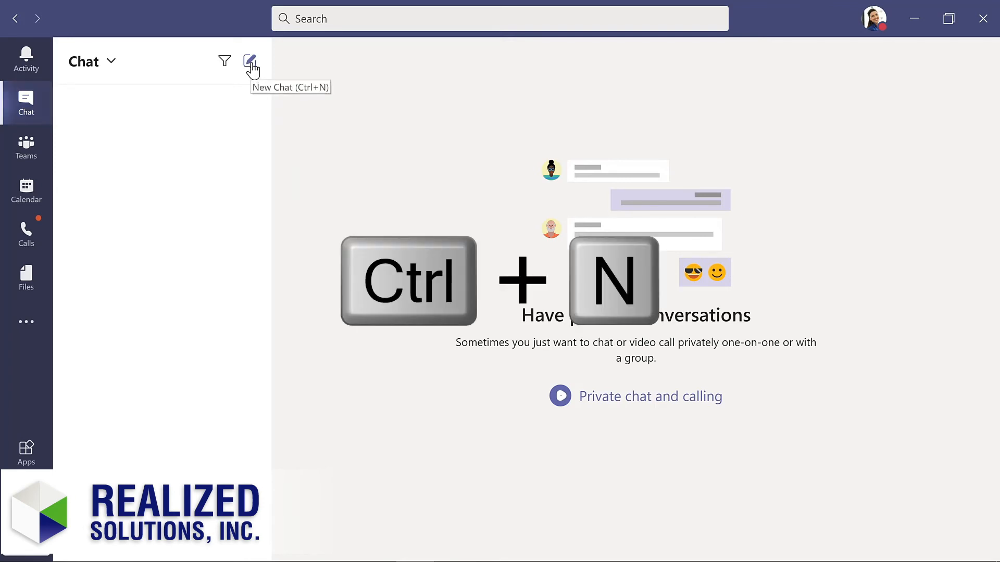
pyautogui.hotkey('ctrl', 'n')
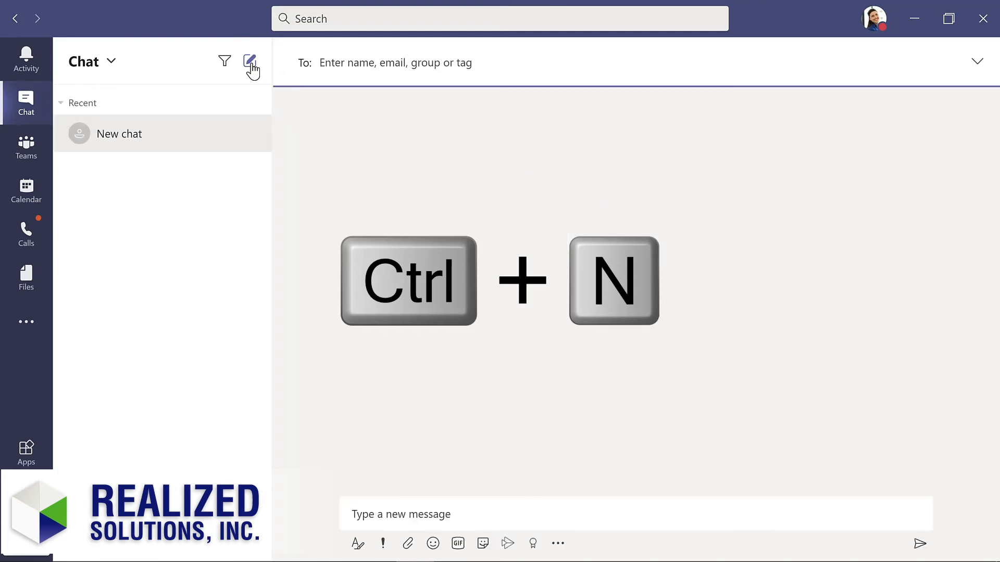
pyautogui.write('all')
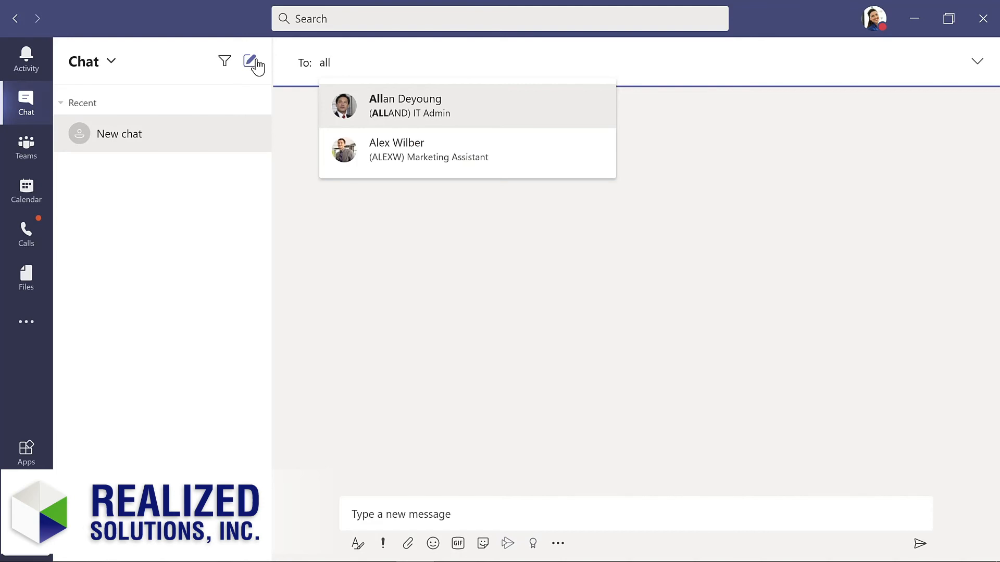
pyautogui.press('Return')
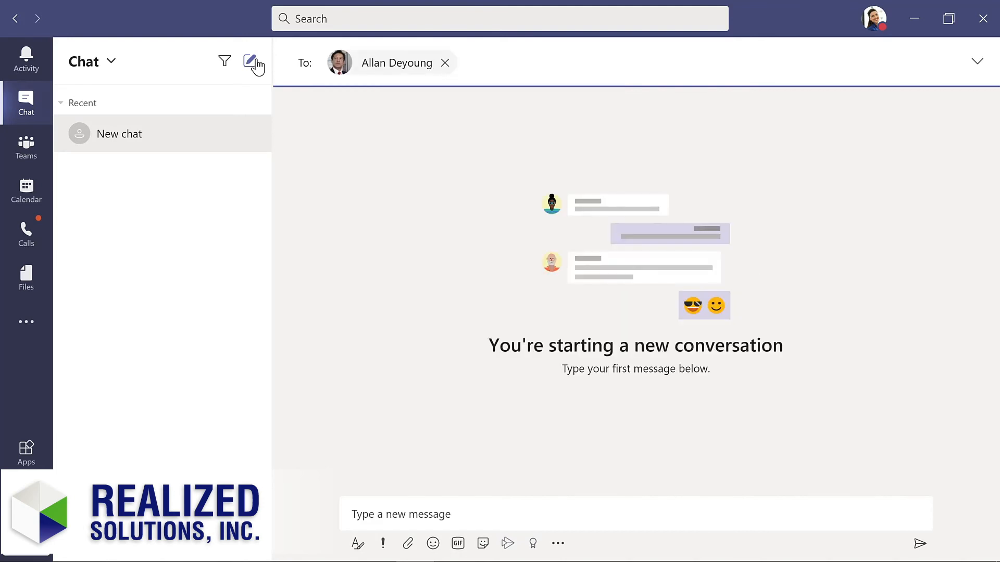
pyautogui.click(399, 501)
pyautogui.write("What's the update on the new laptops for my project team?")
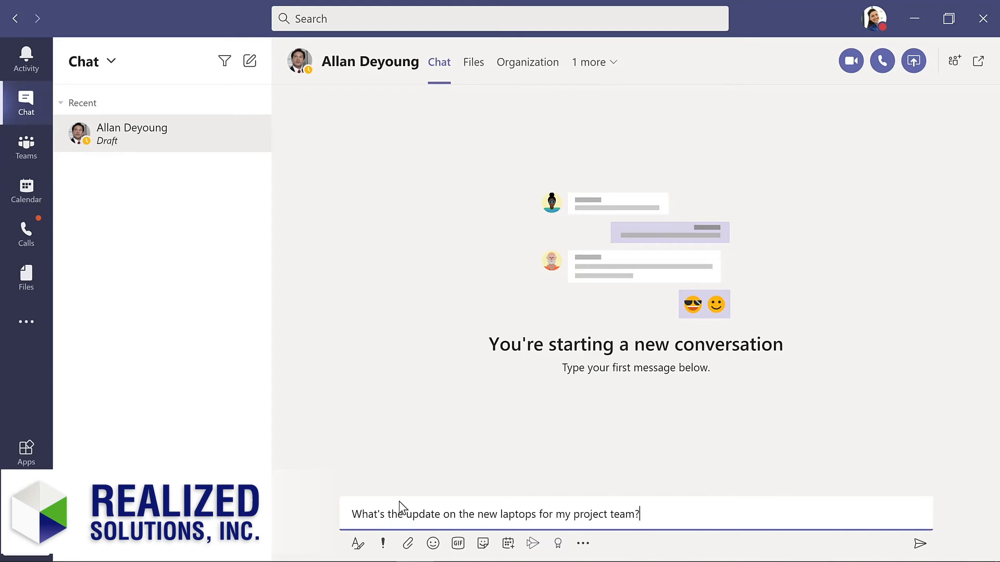
pyautogui.press('Return')
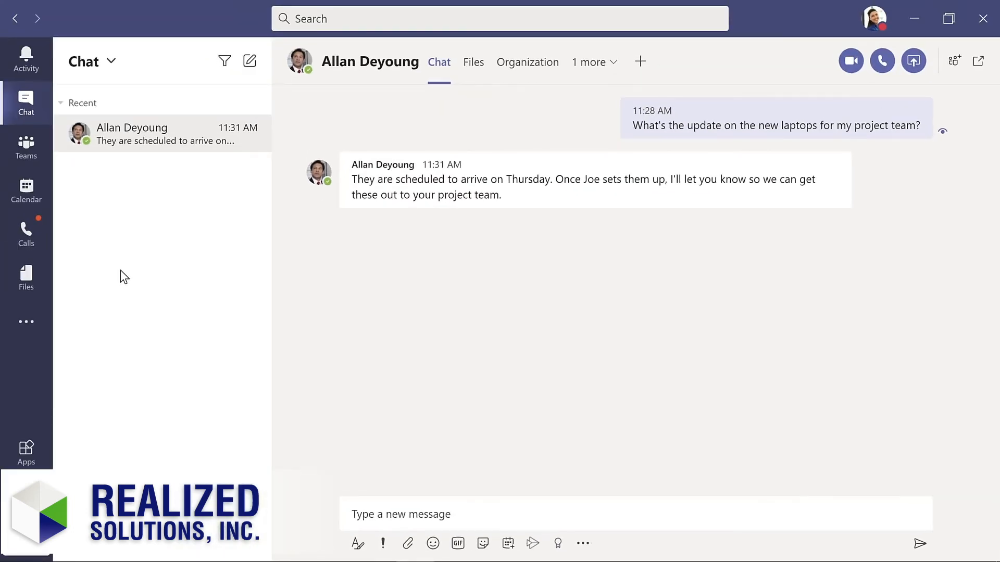
# Reply in the chat with a "yay" GIF followed by the text "Thanks so much!"
pyautogui.click(459, 544)
pyautogui.write('yay')
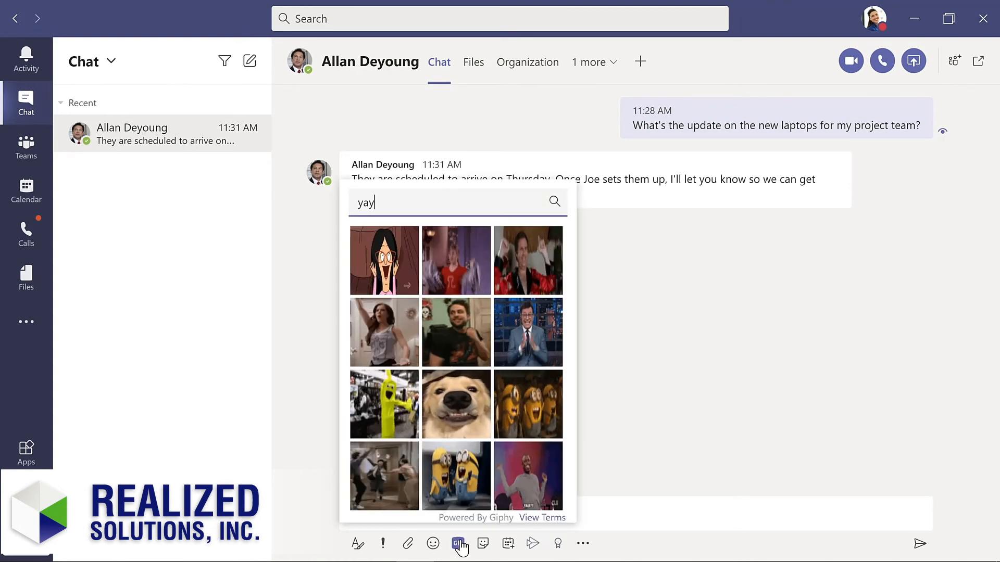
pyautogui.click(382, 476)
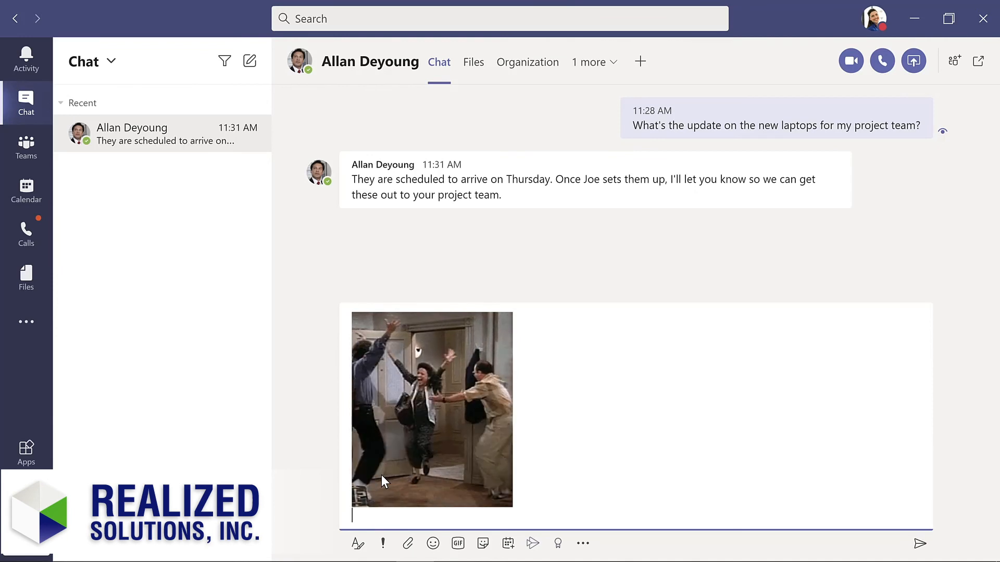
pyautogui.write('Thanks')
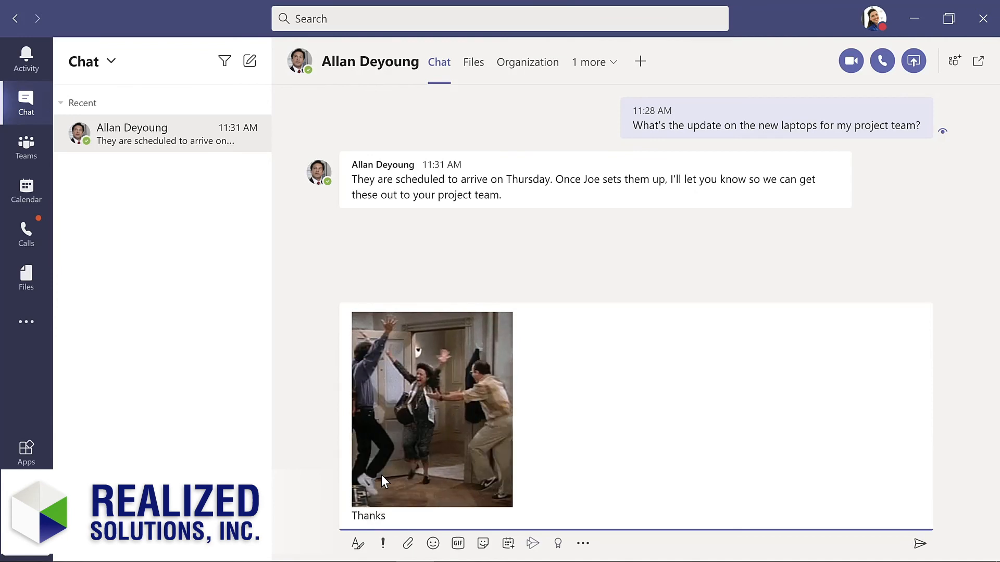
pyautogui.write(' so muc')
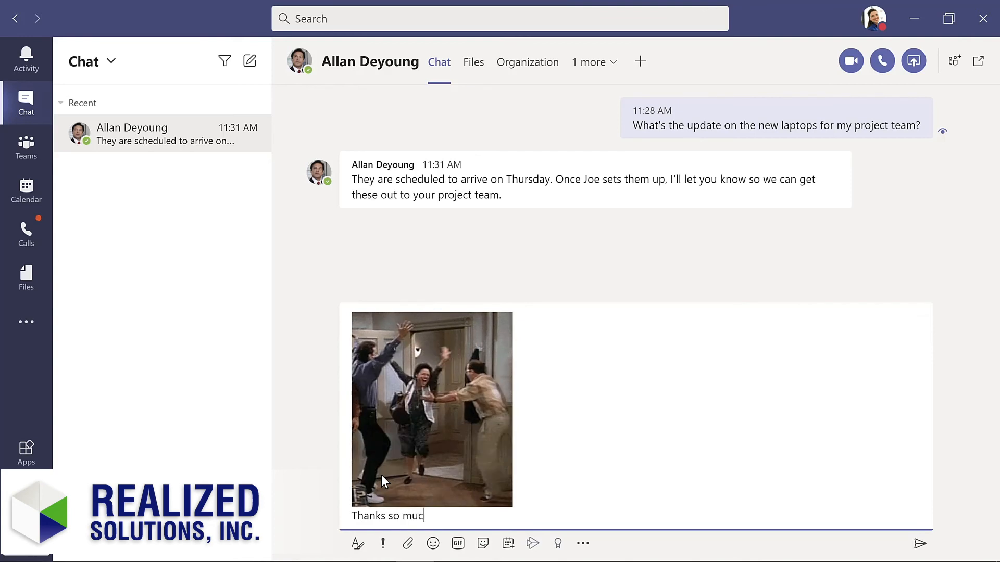
pyautogui.write('h!')
pyautogui.press('Return')
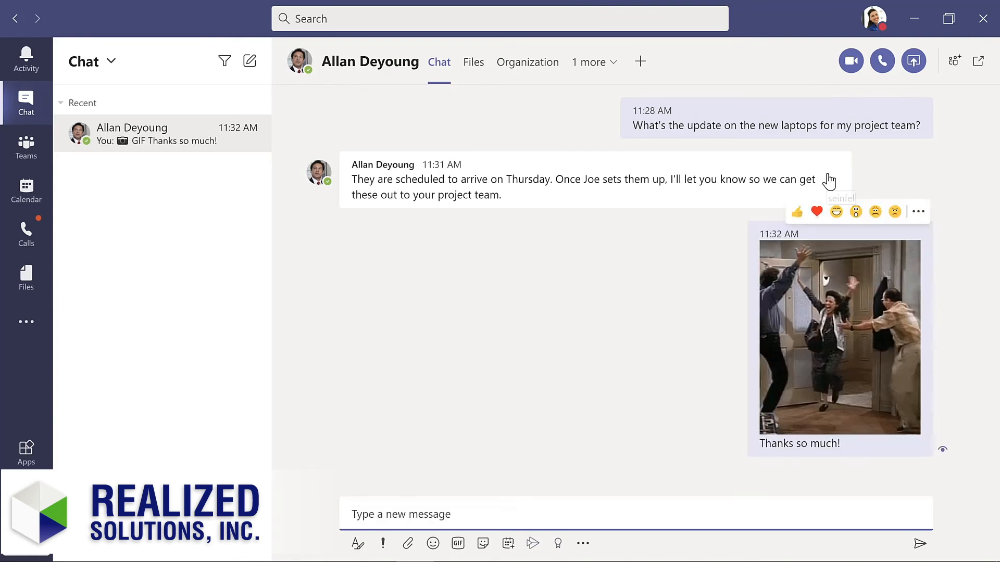
pyautogui.moveTo(818, 179)
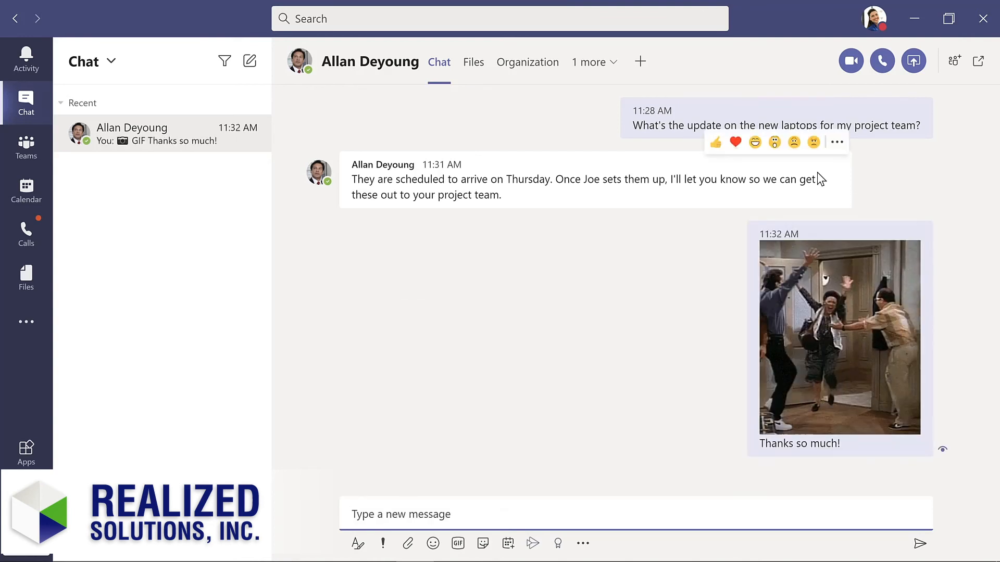
pyautogui.click(754, 144)
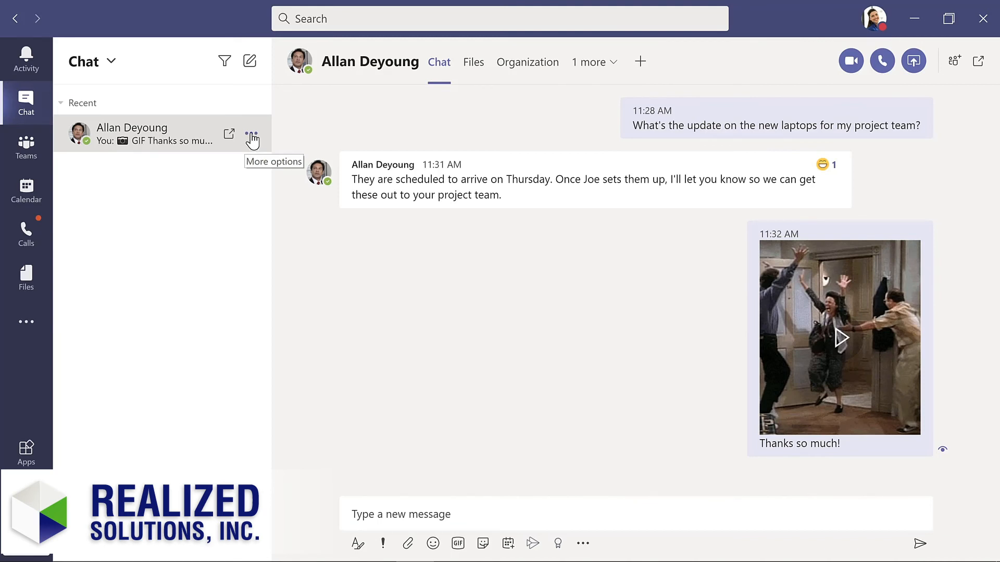
pyautogui.click(251, 136)
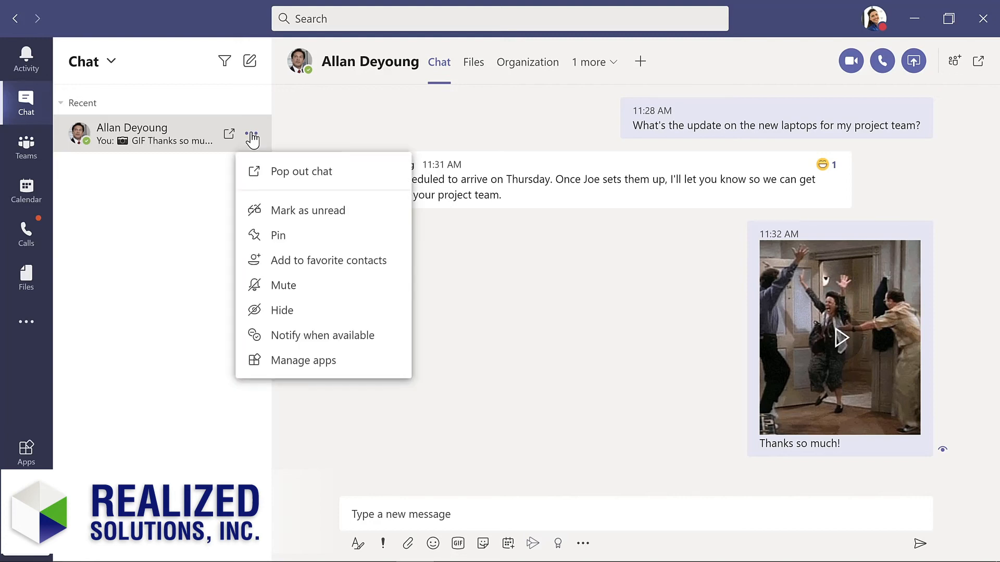
pyautogui.click(273, 241)
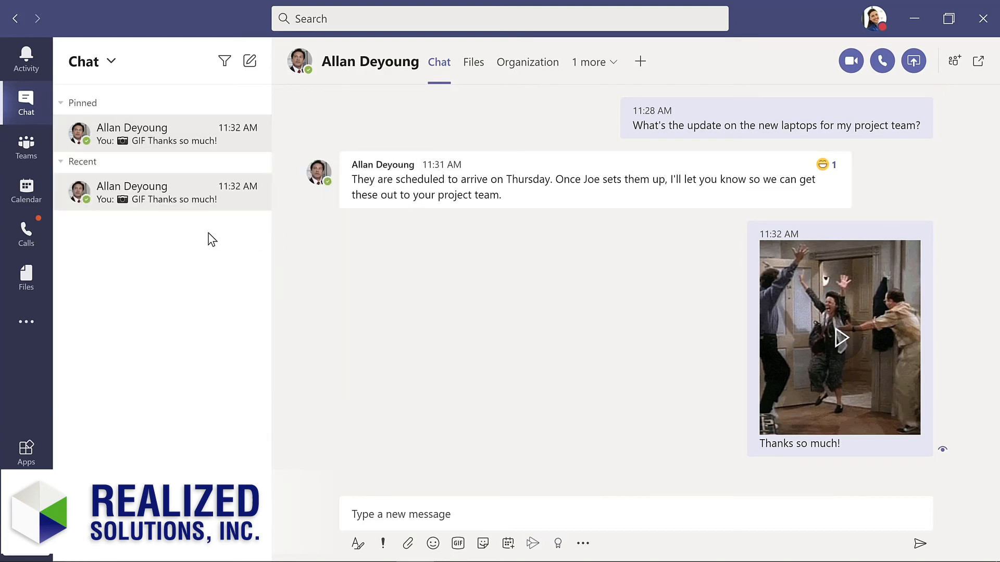
# Open the calendar, look at the Week view, and return to the Work week view
pyautogui.click(35, 192)
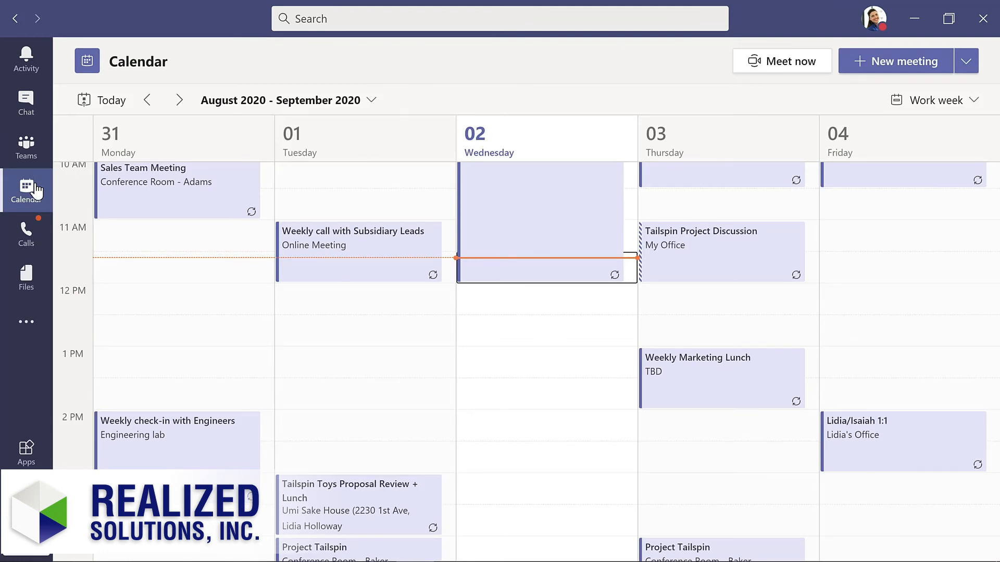
pyautogui.click(972, 107)
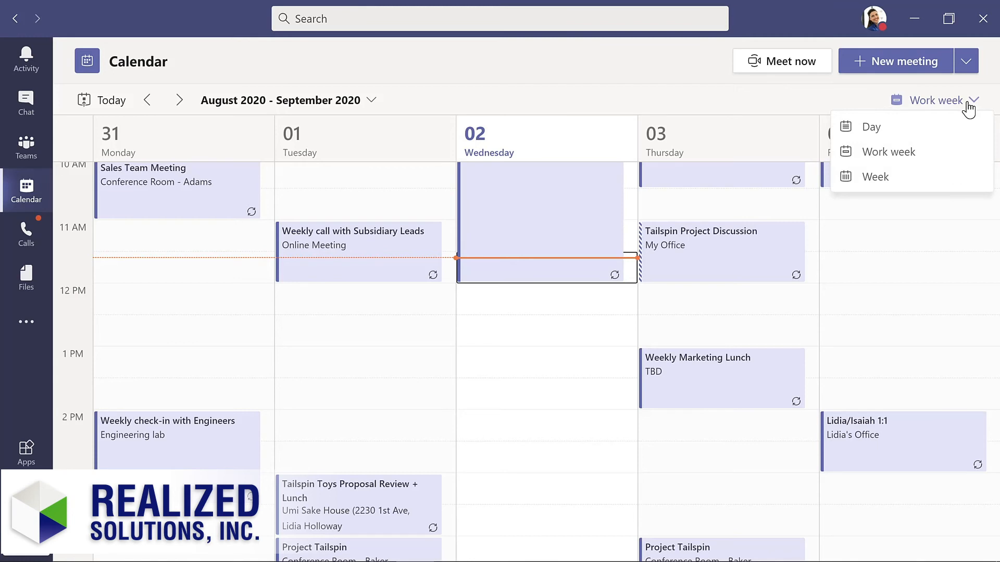
pyautogui.click(896, 177)
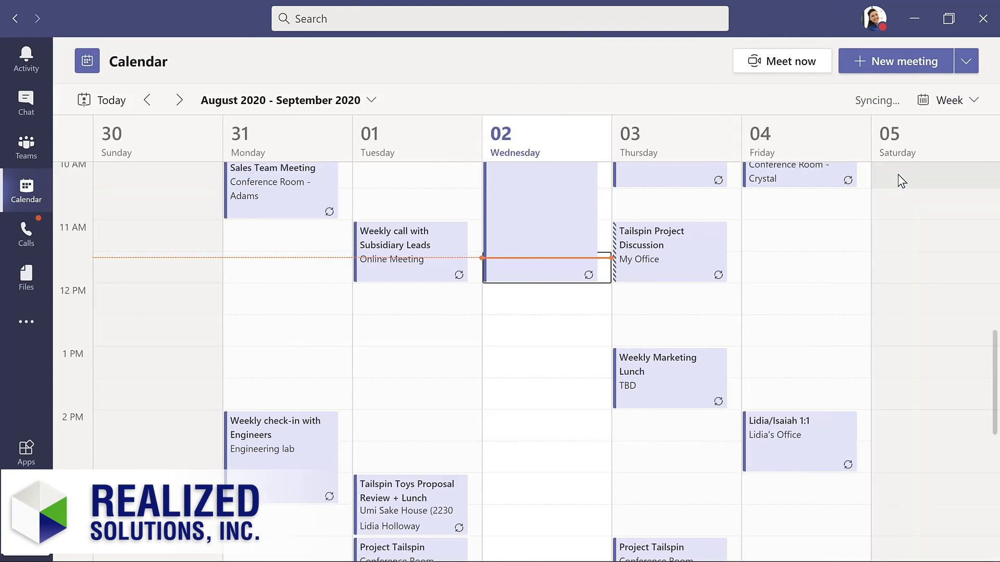
pyautogui.click(972, 103)
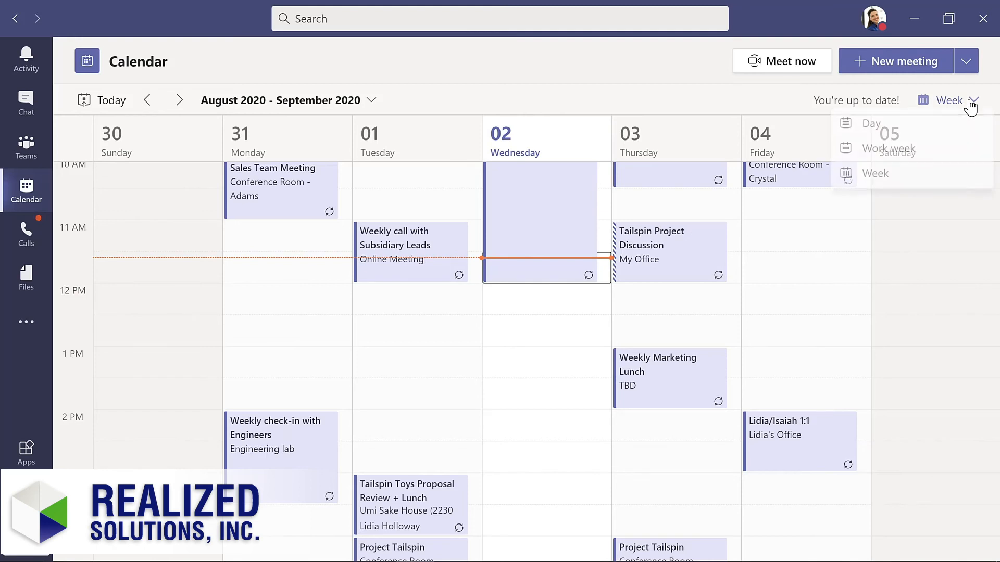
pyautogui.click(922, 152)
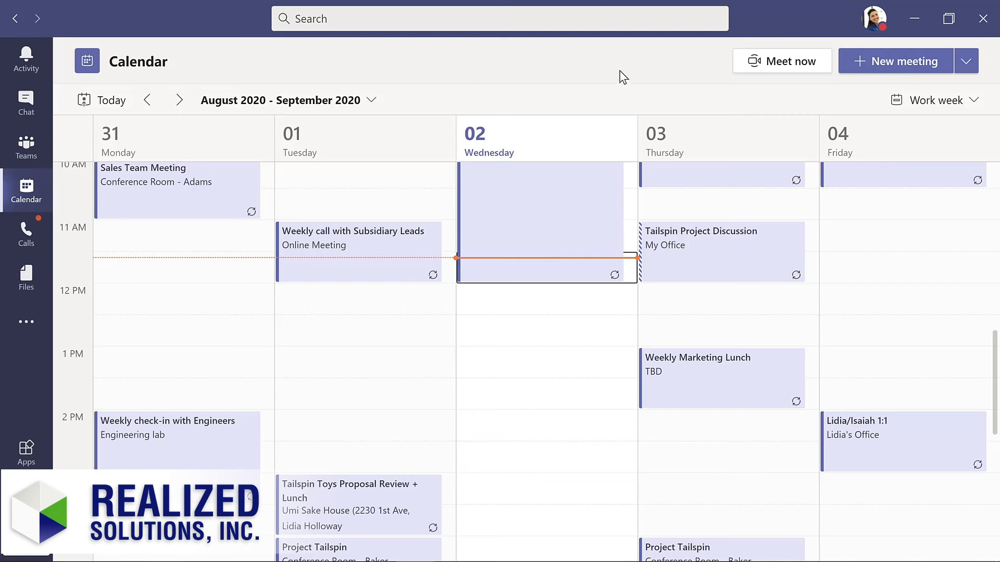
# Create a new meeting titled "Evergreen Design Meeting" and add four colleagues as required attendees
pyautogui.click(884, 59)
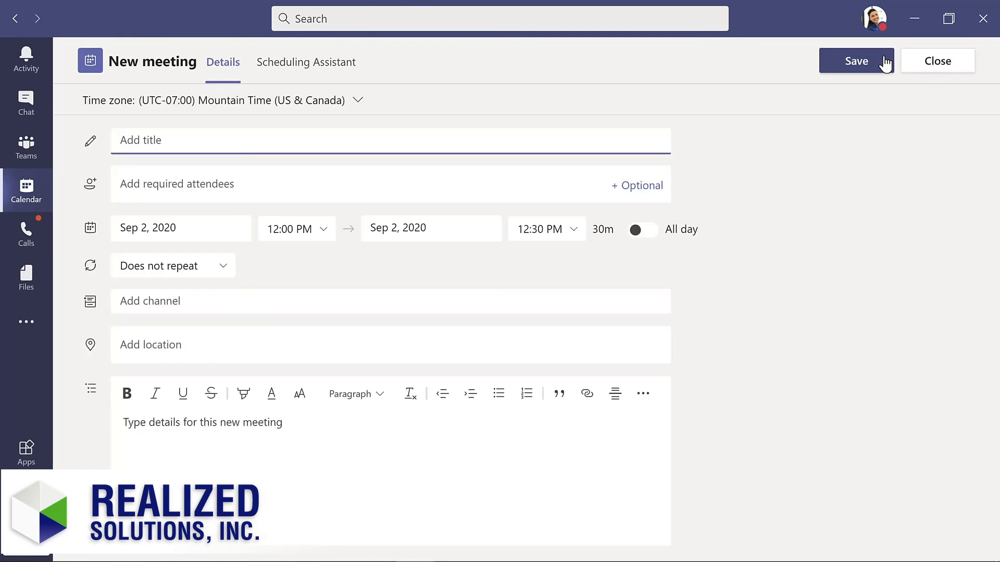
pyautogui.write('Evergreen Design Meeting')
pyautogui.click(246, 182)
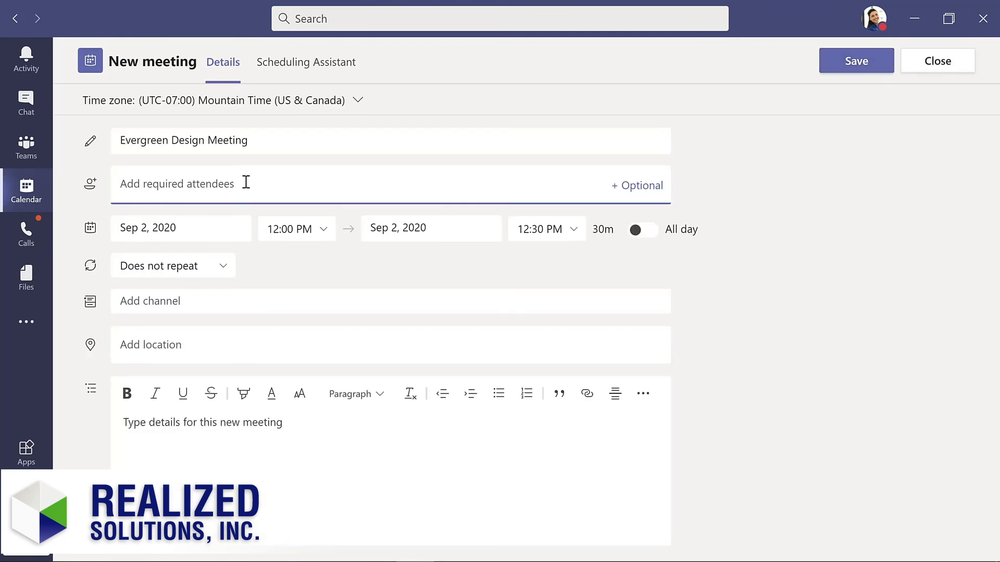
pyautogui.write('lynn')
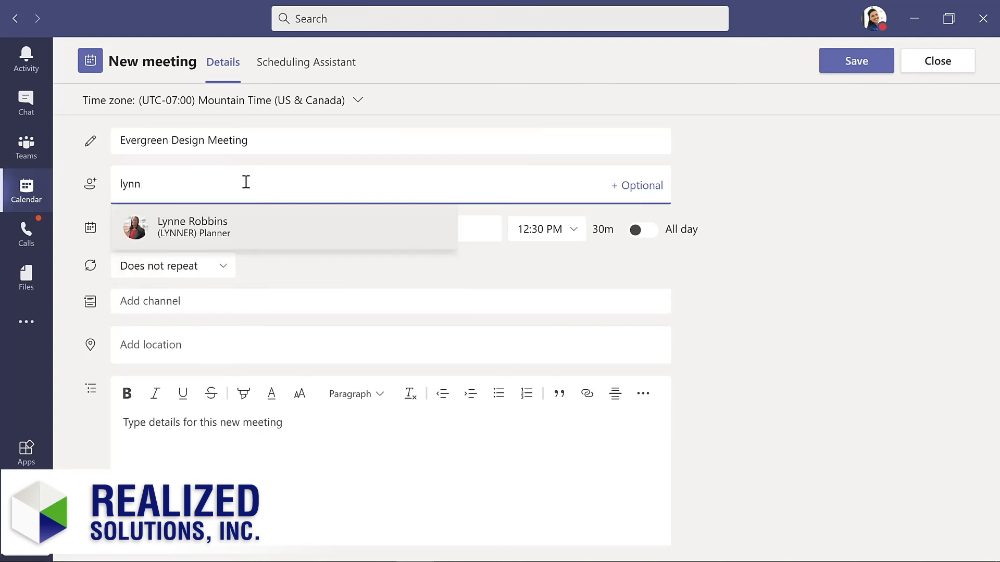
pyautogui.press('Return')
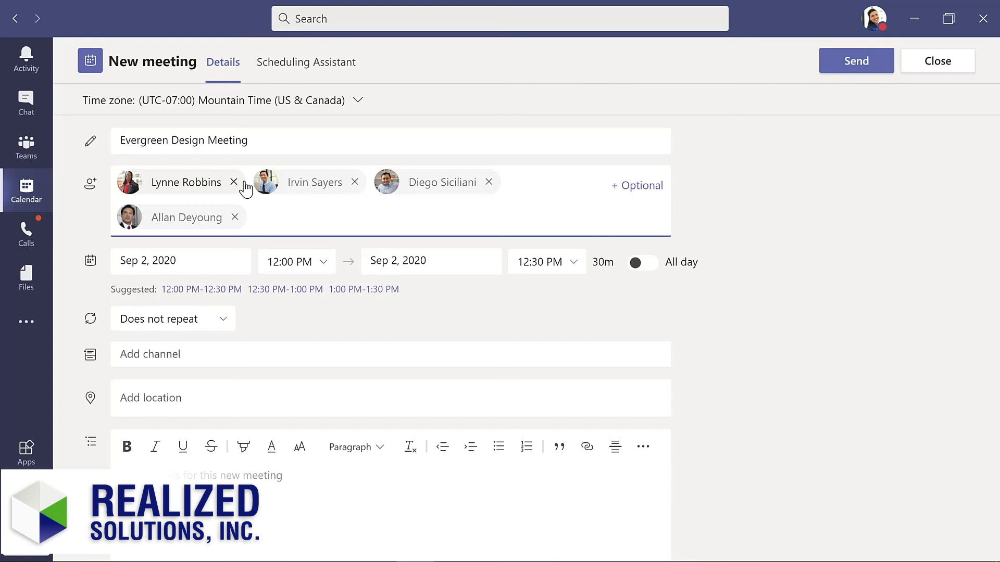
# Move the meeting to Sep 8, 2020 and extend its end time to 1:00 PM in the Scheduling Assistant
pyautogui.click(211, 257)
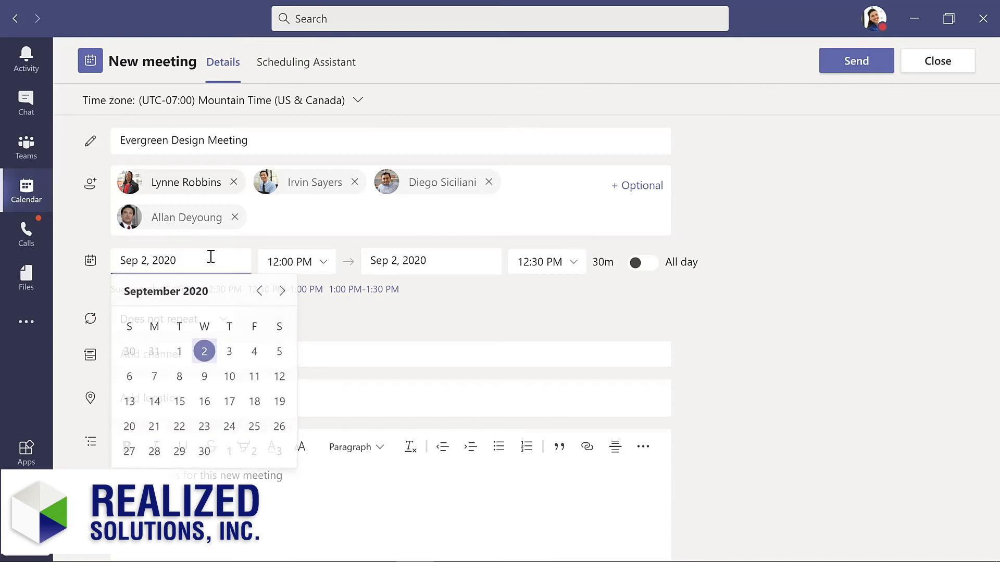
pyautogui.click(180, 378)
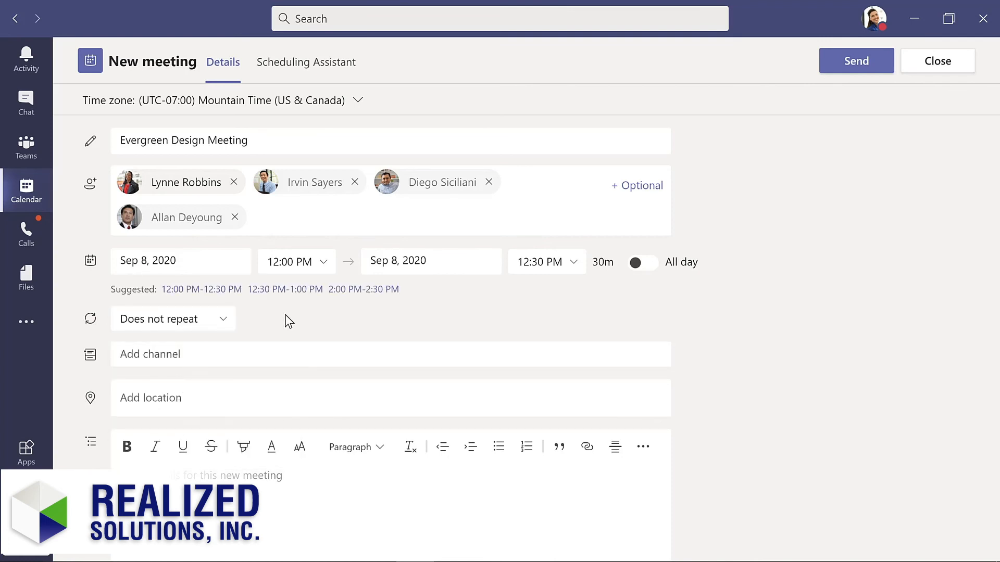
pyautogui.click(293, 64)
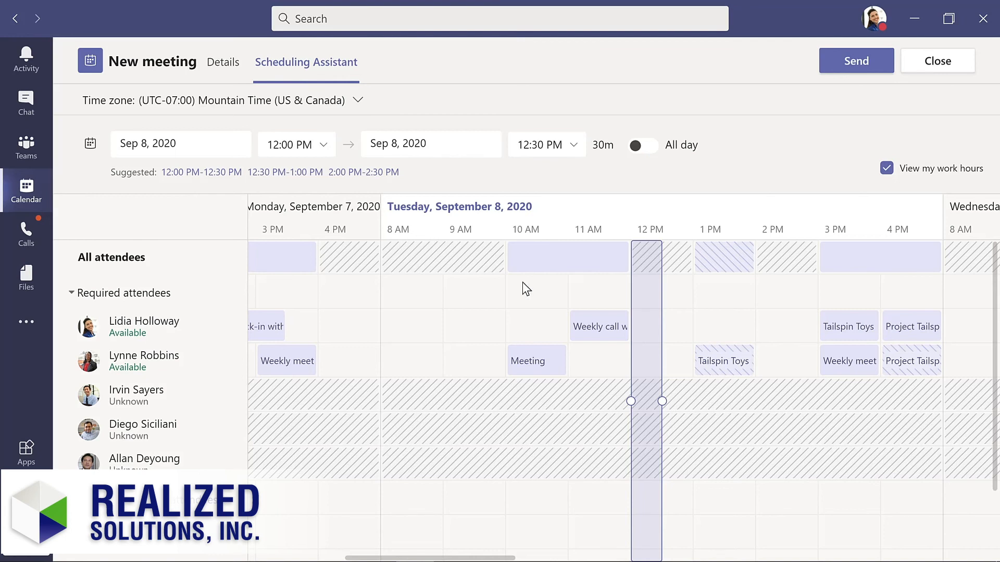
pyautogui.moveTo(662, 405); pyautogui.dragTo(696, 402)
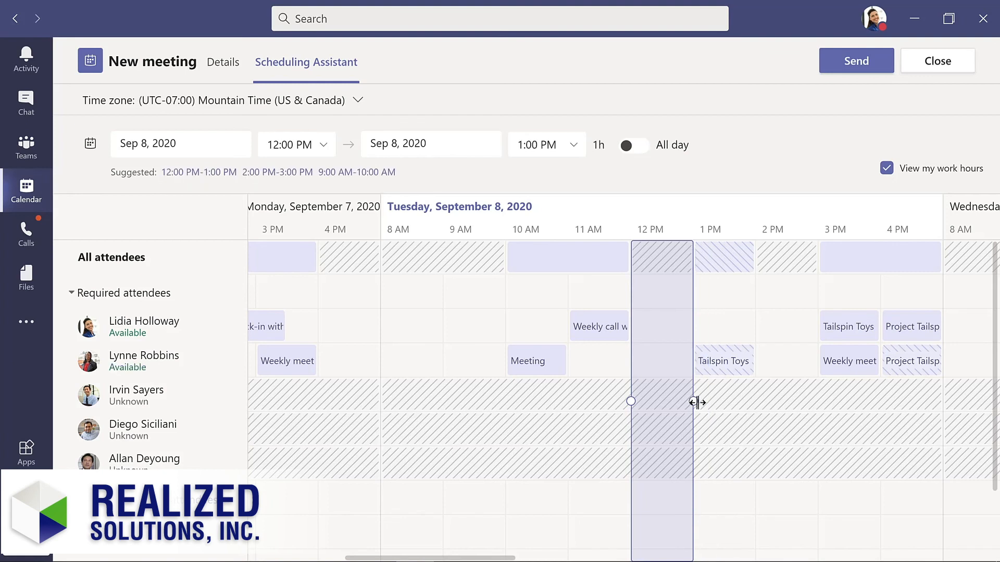
# Assign the meeting to the Design channel of Evergreen Project Team in the meeting details
pyautogui.click(223, 65)
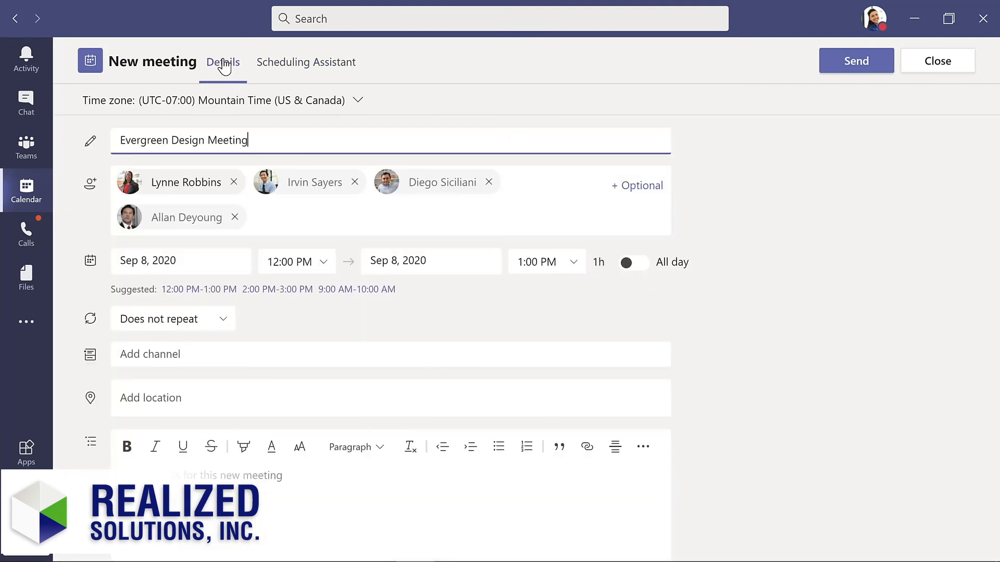
pyautogui.click(234, 354)
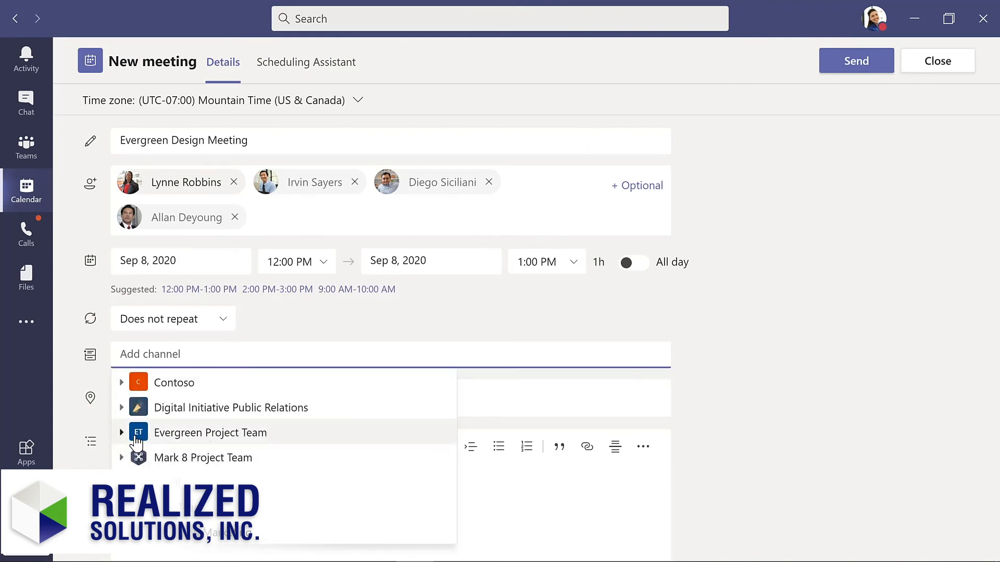
pyautogui.click(122, 433)
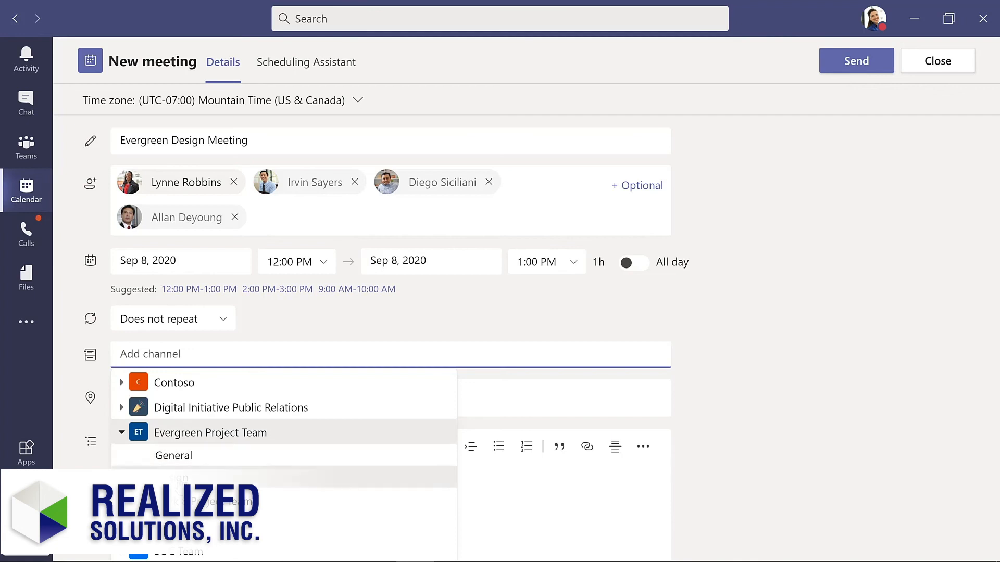
pyautogui.click(178, 483)
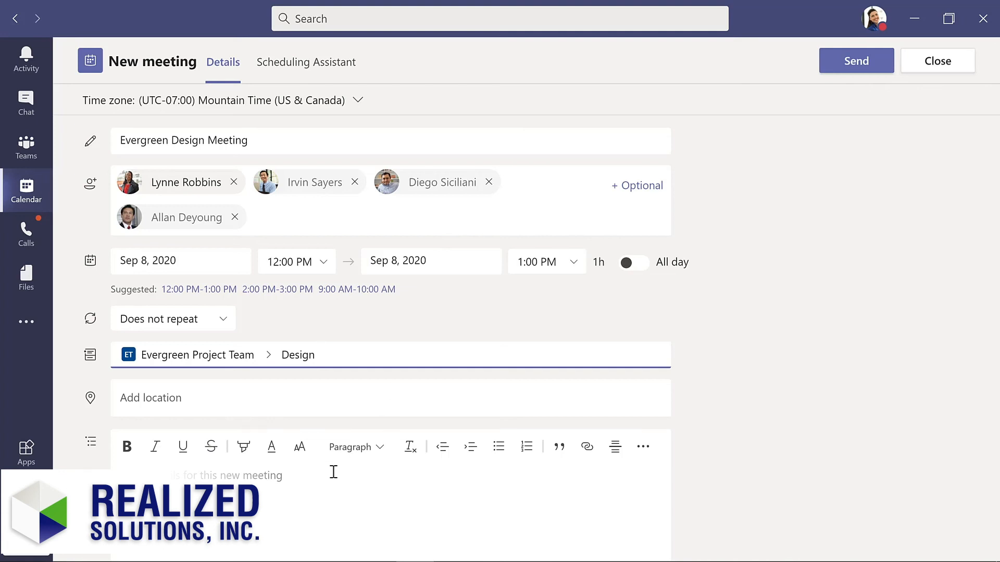
# Add the meeting description "Initial meeting for design team" and send the invitation
pyautogui.click(276, 475)
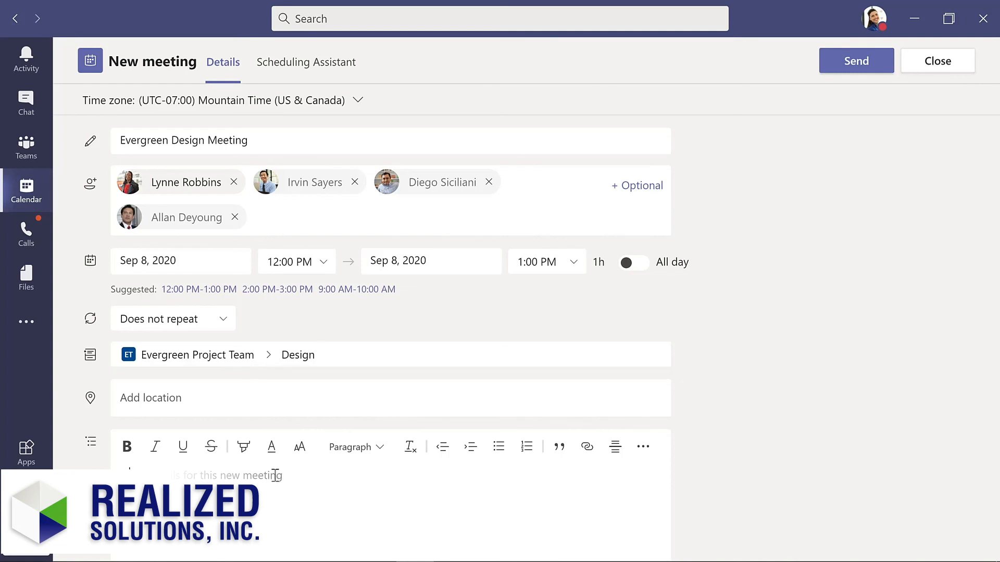
pyautogui.write('Initial meeting for design team')
pyautogui.click(850, 66)
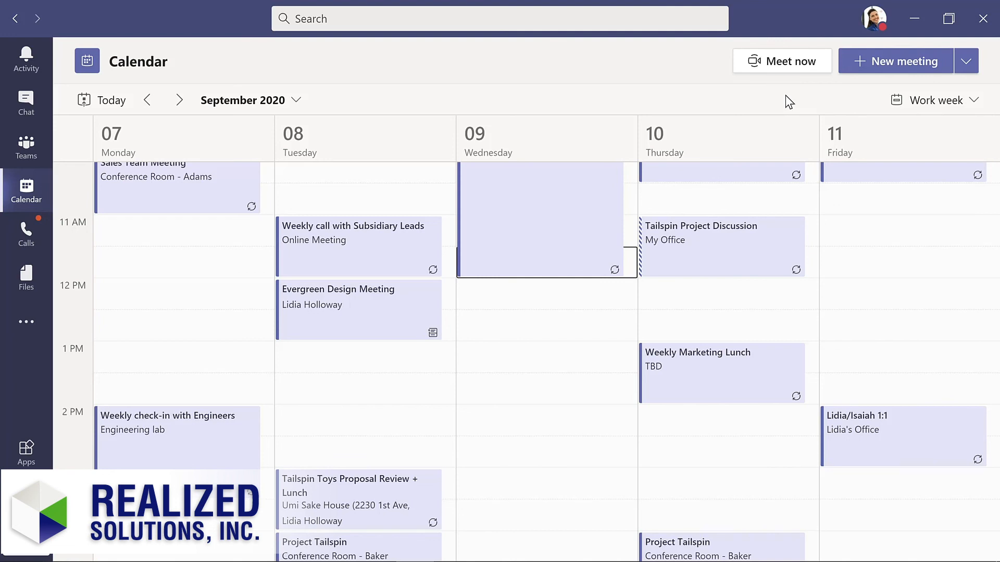
# Start an instant meeting titled "Updates to planning document" in the Design channel of Mark 8 Project Team and open its additional options
pyautogui.click(28, 149)
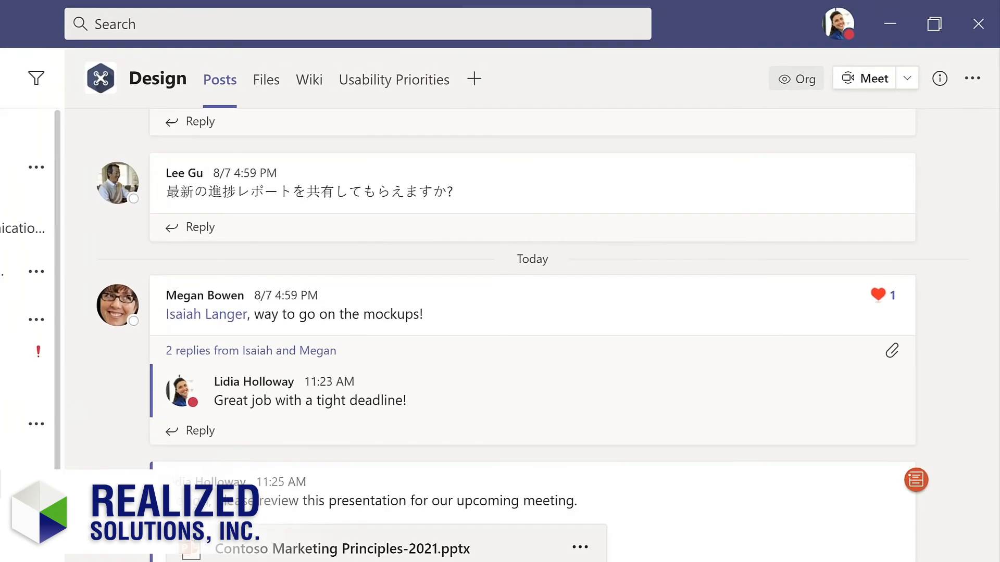
pyautogui.click(927, 61)
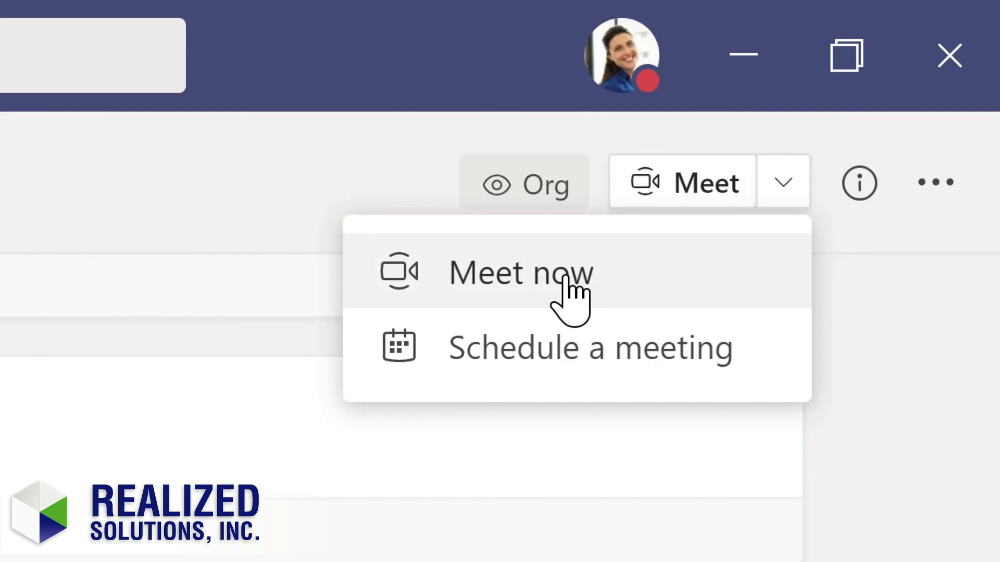
pyautogui.click(531, 275)
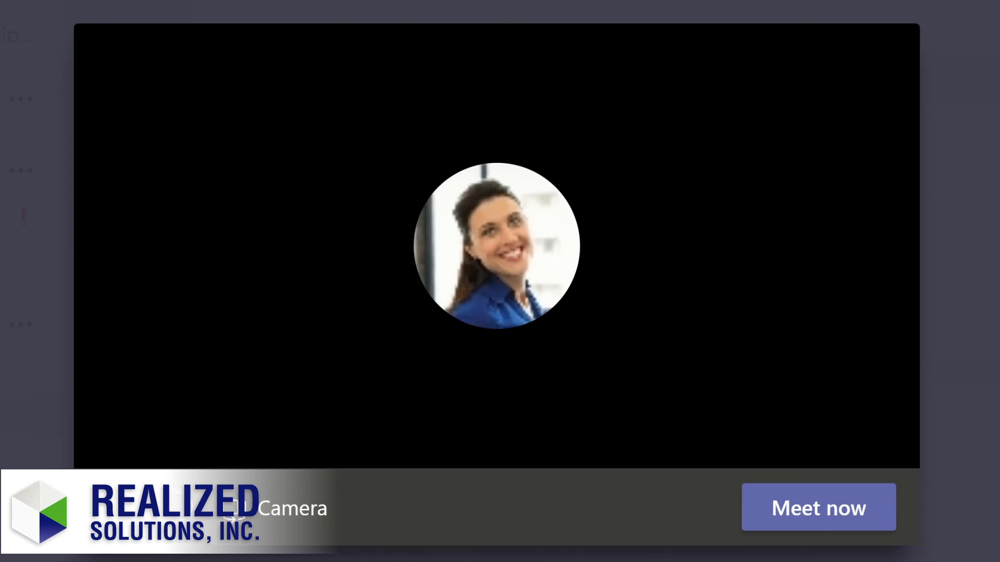
pyautogui.write('Updates ')
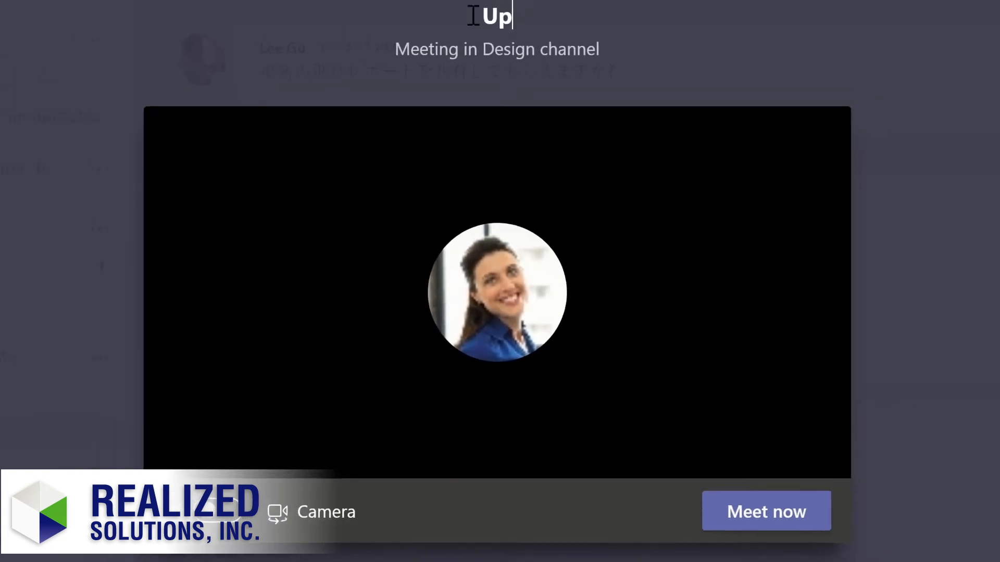
pyautogui.write('to planning document')
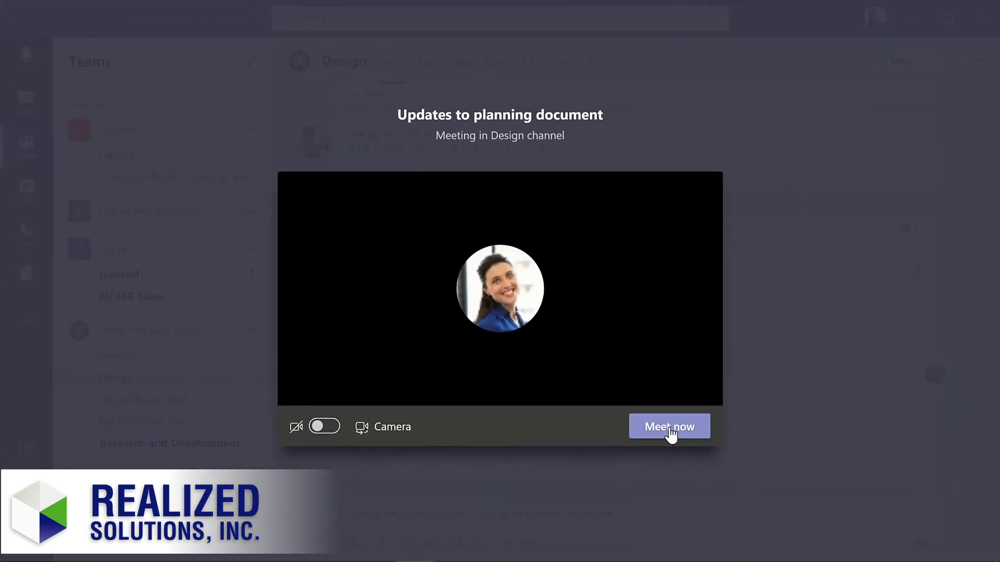
pyautogui.click(720, 483)
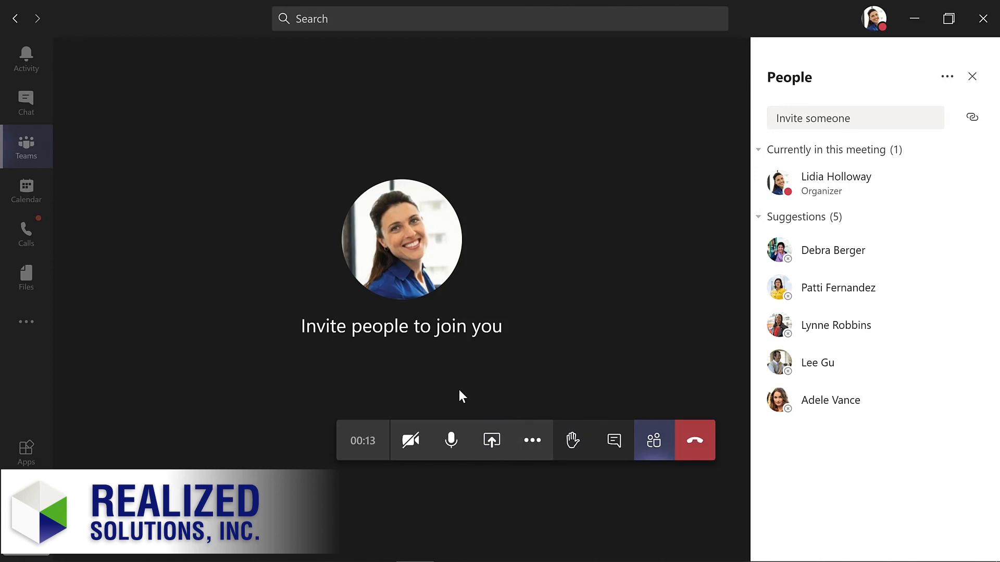
pyautogui.click(533, 451)
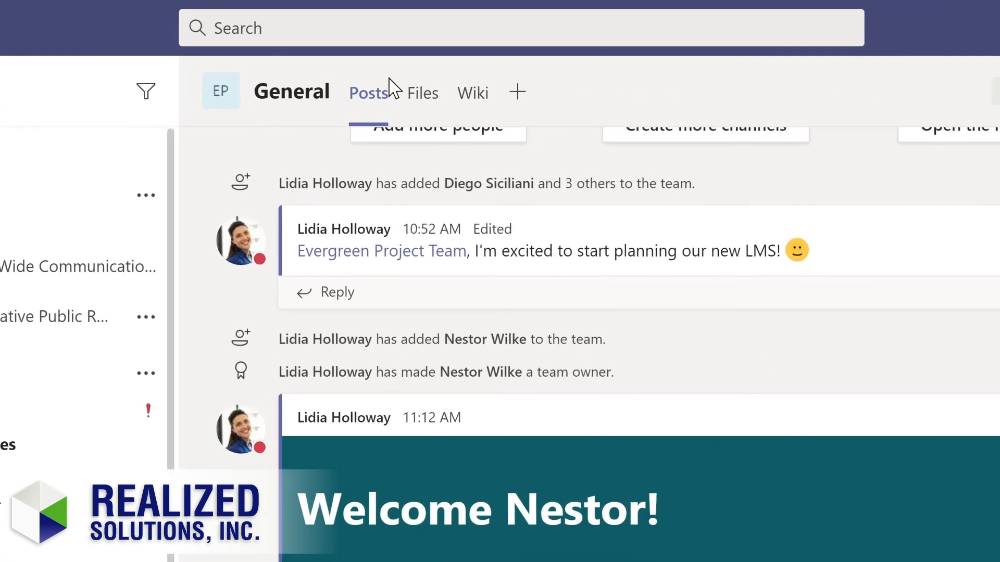
# Search Teams for "marketing" and open the Sales and Marketing message asking for Contoso swag
pyautogui.click(365, 24)
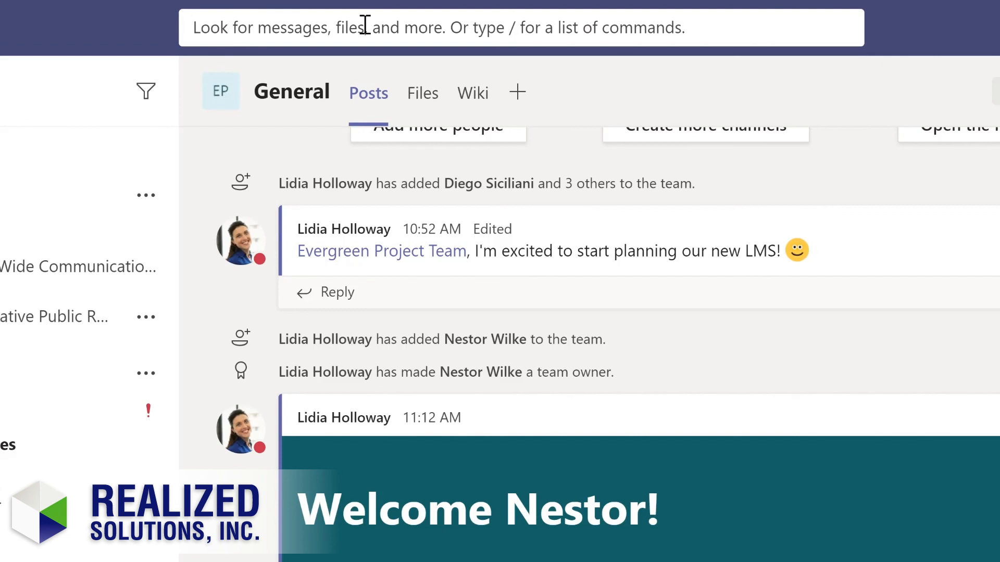
pyautogui.write('marketing')
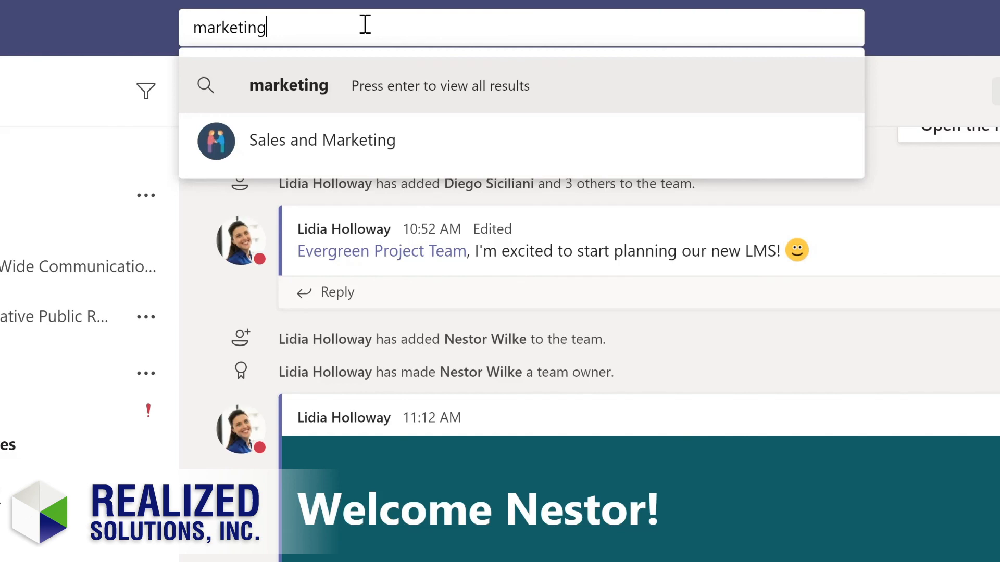
pyautogui.press('Return')
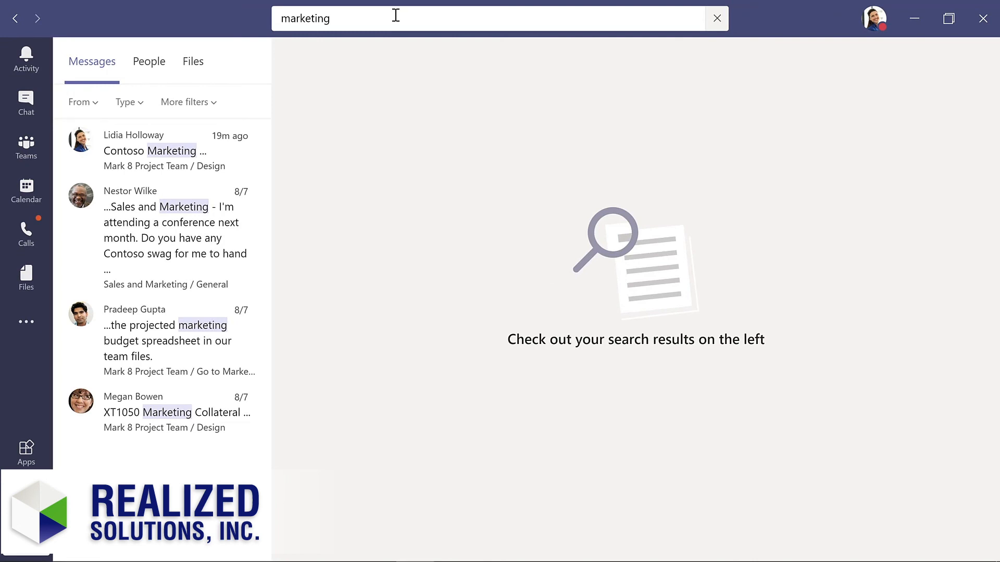
pyautogui.click(155, 229)
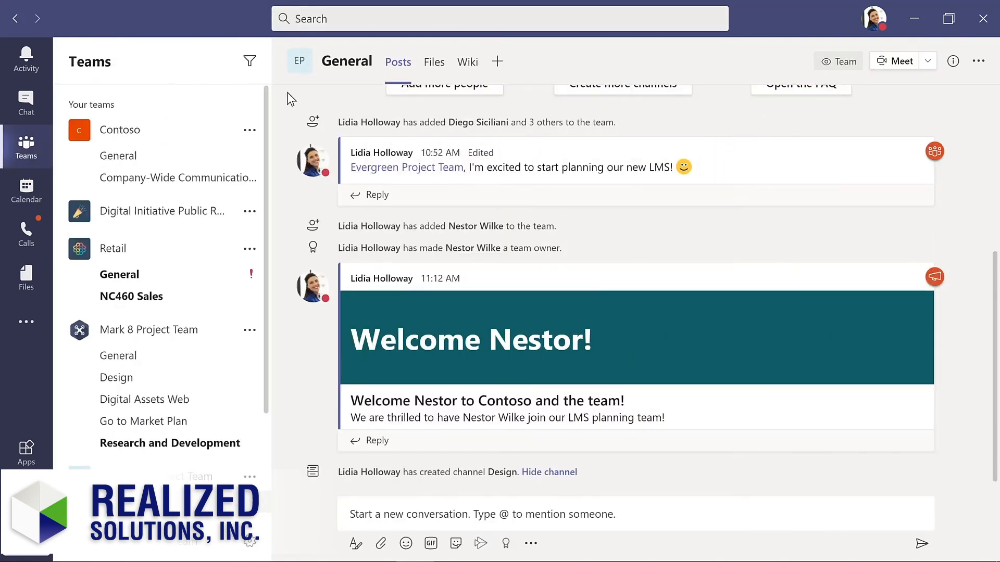
# Bring up the list of slash commands and run /keys to view the keyboard shortcuts
pyautogui.click(341, 19)
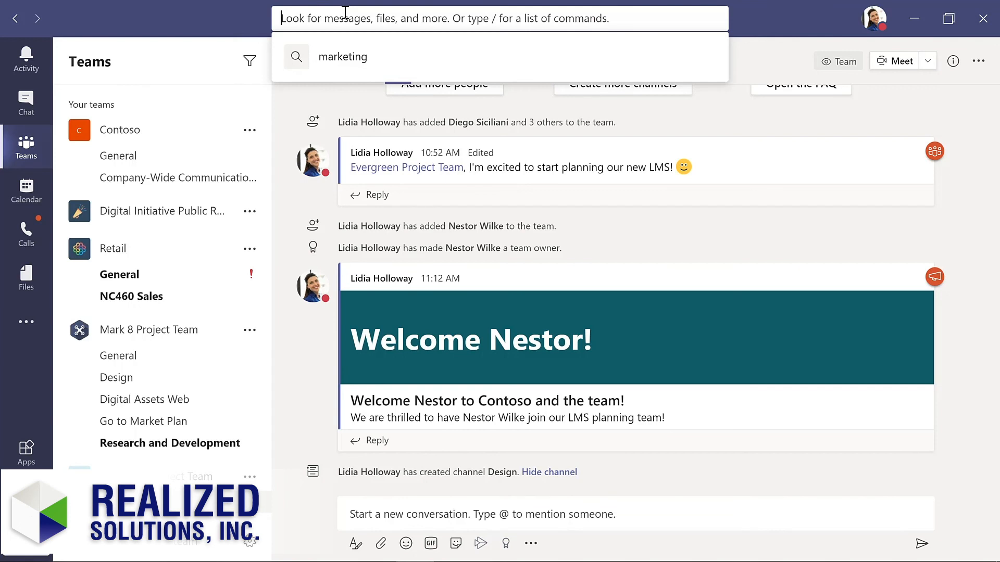
pyautogui.write('/')
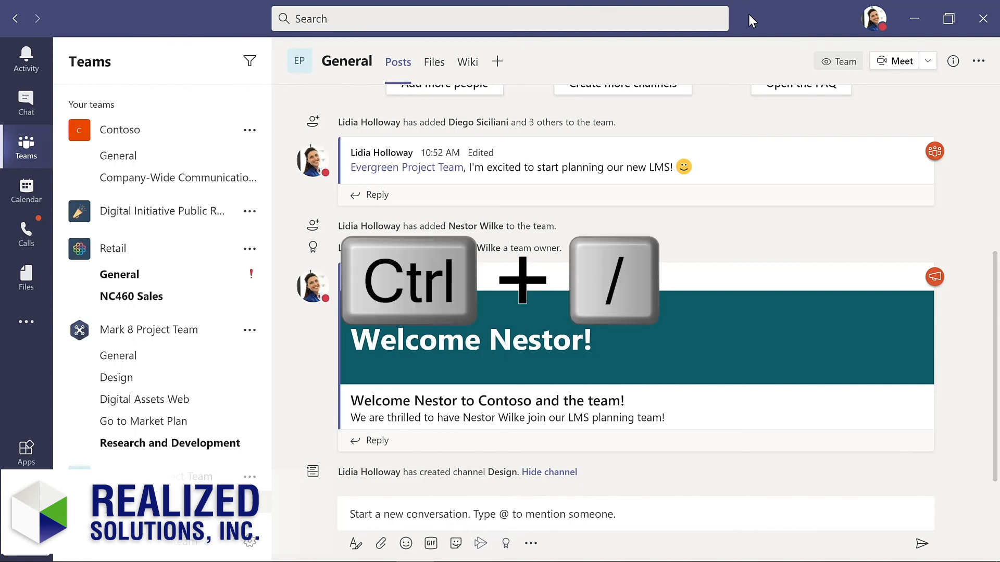
pyautogui.hotkey('ctrl', '/')
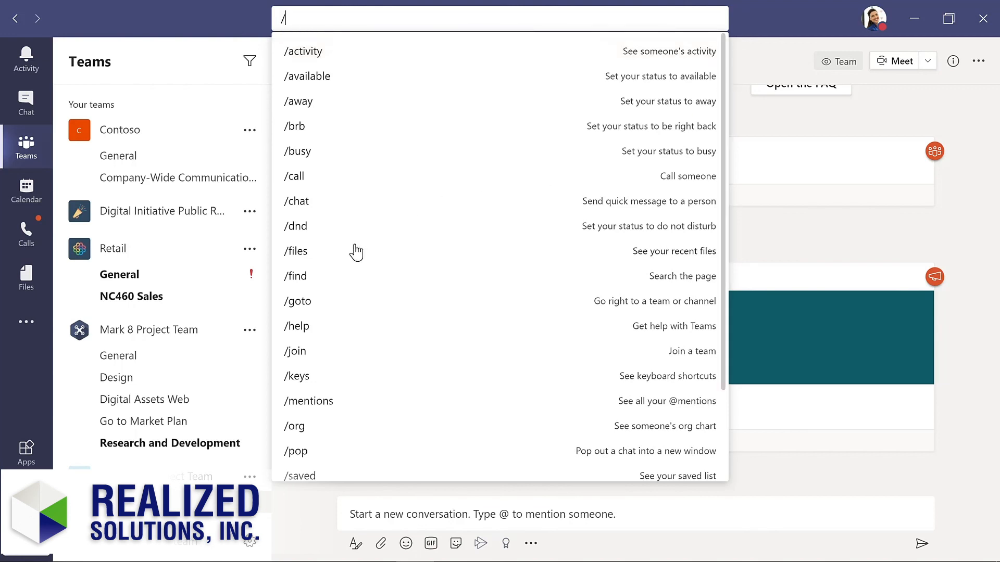
pyautogui.click(306, 381)
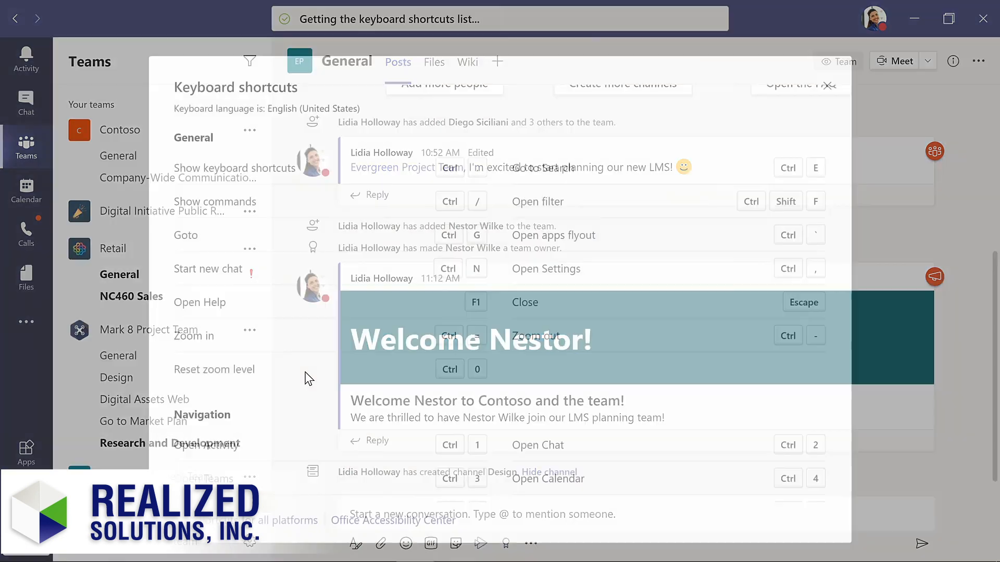